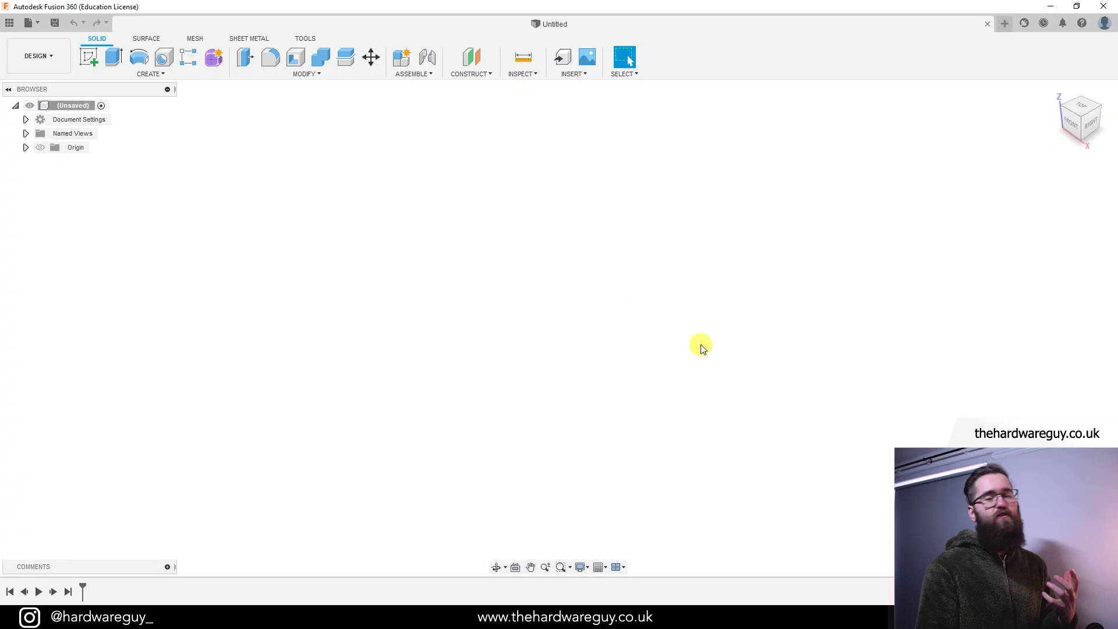
# Insert the CNC_Dust_Shoe mesh file into the design through Insert Mesh.
pyautogui.click(573, 75)
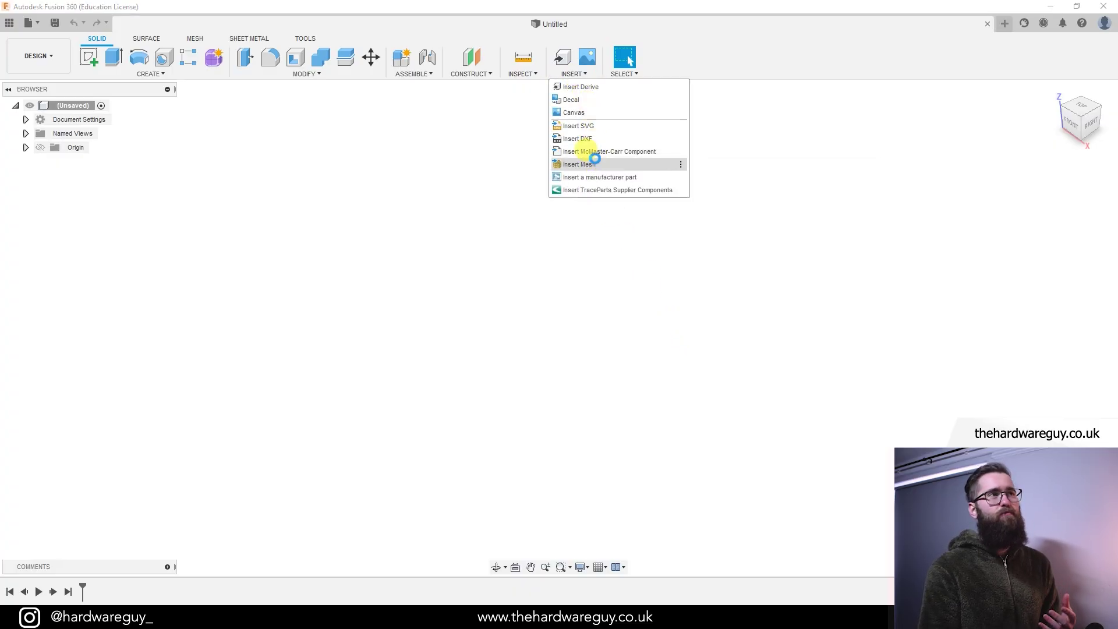
pyautogui.click(570, 163)
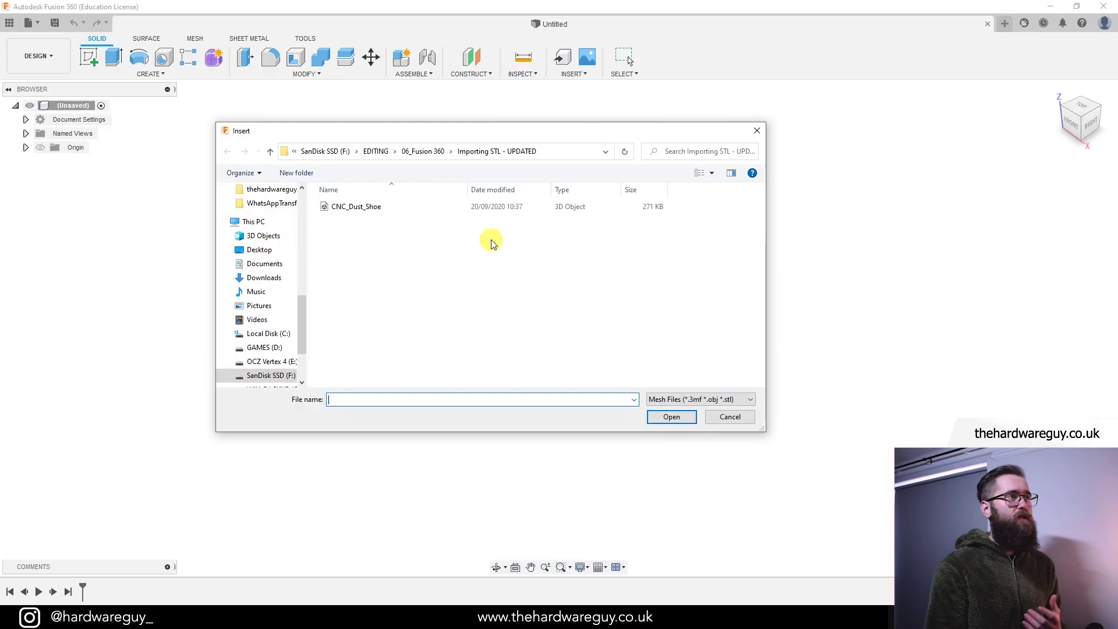
pyautogui.click(454, 211)
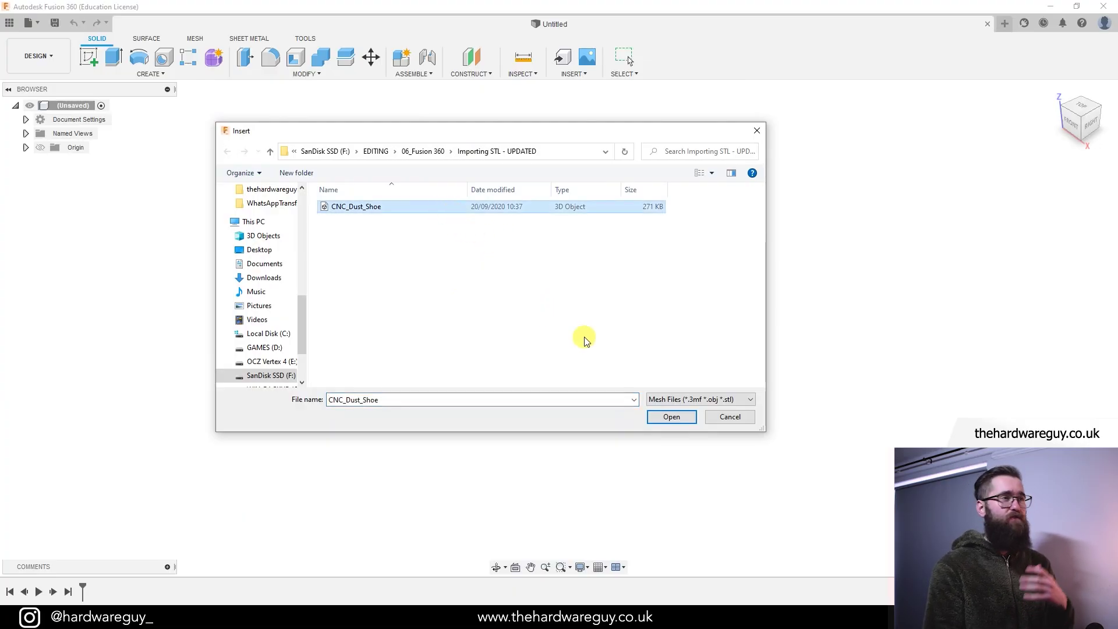
pyautogui.click(672, 416)
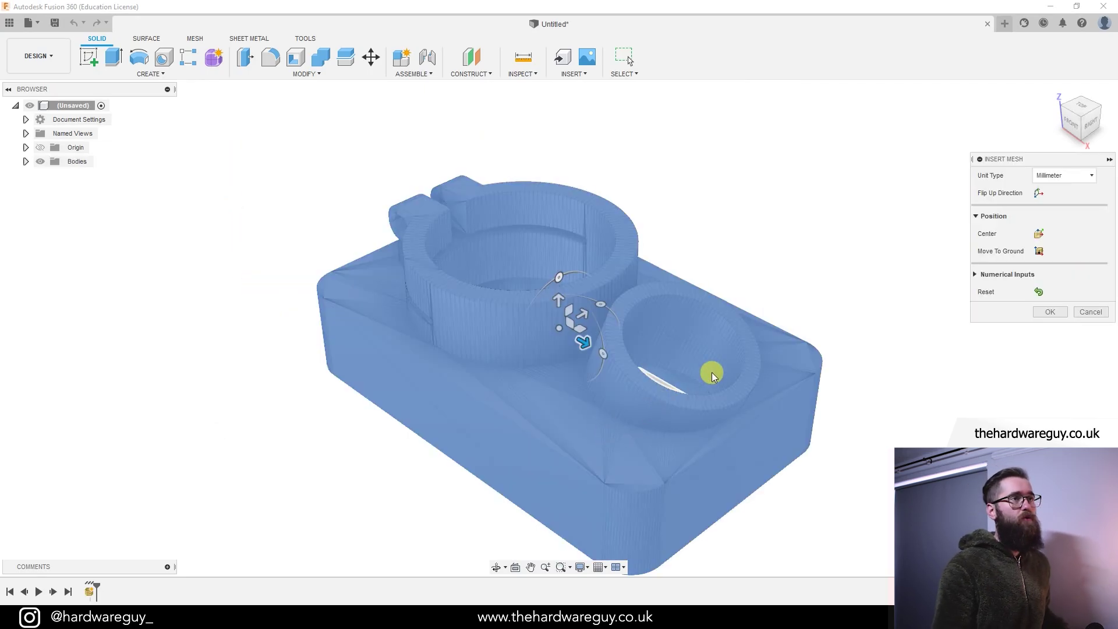
pyautogui.keyDown('shift'); pyautogui.moveTo(738, 257); pyautogui.dragTo(895, 245, button='middle'); pyautogui.keyUp('shift')
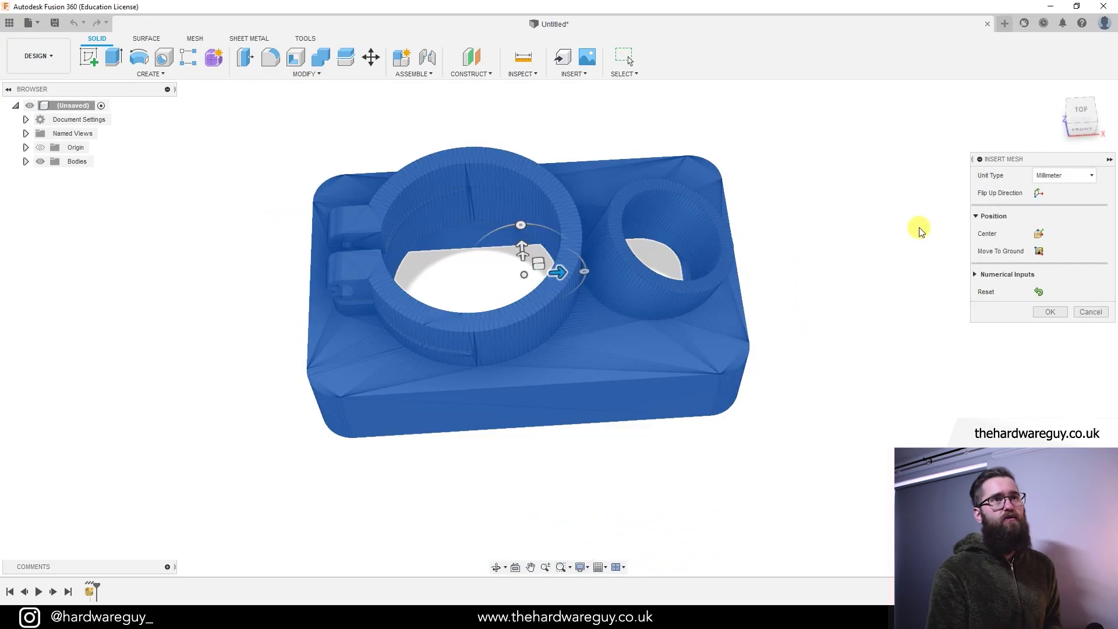
pyautogui.click(1108, 160)
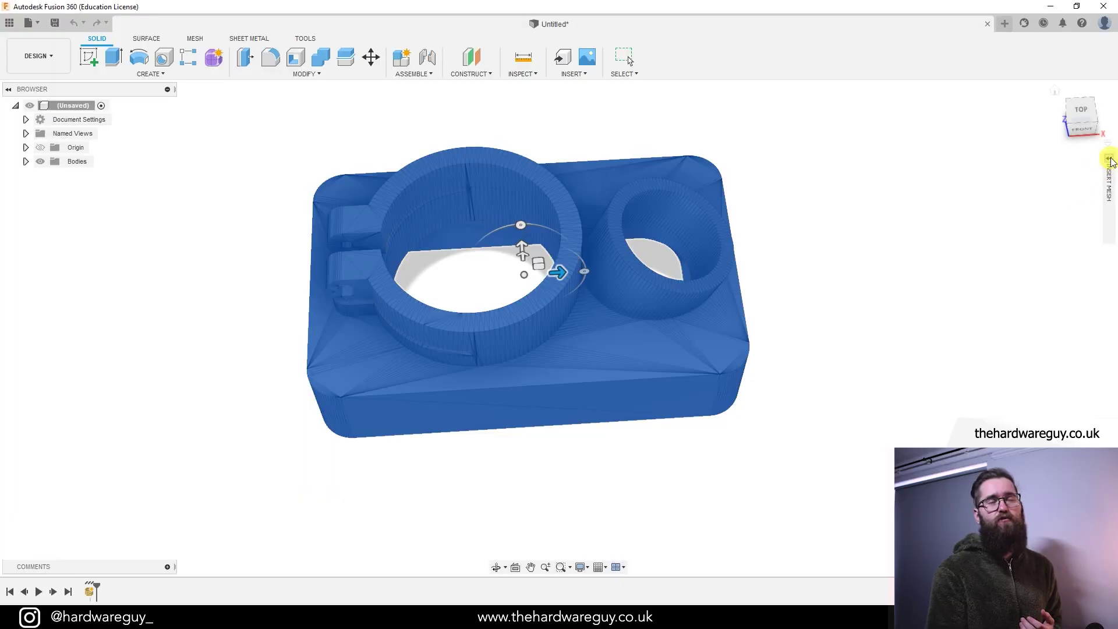
pyautogui.click(1109, 160)
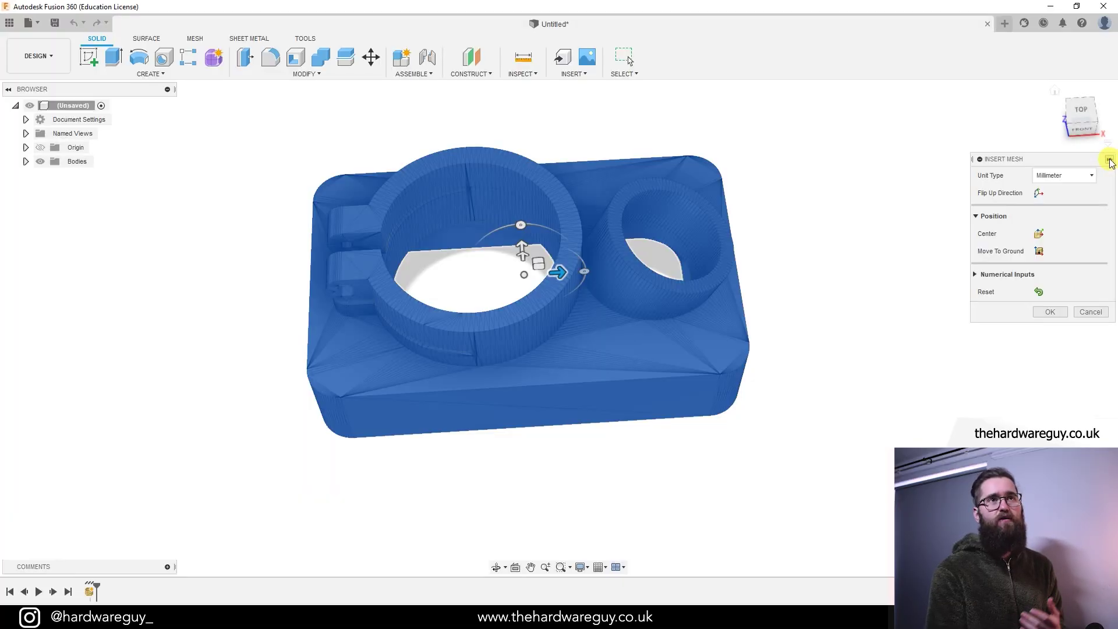
pyautogui.click(1062, 183)
pyautogui.click(1063, 184)
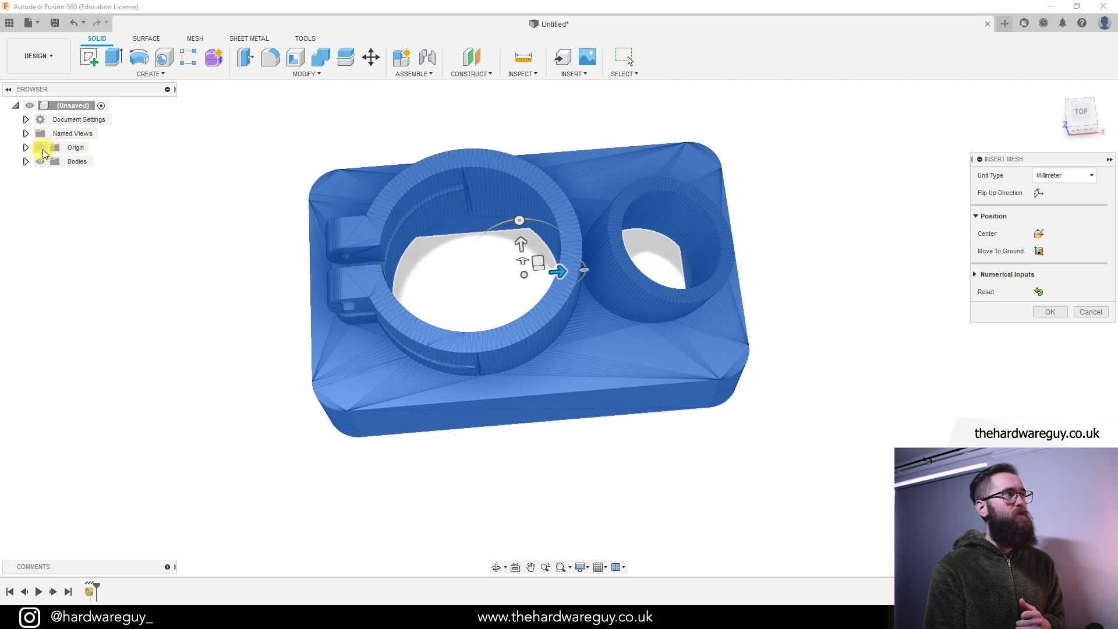
# Show the origin planes, nudge the mesh along X, then centre it on the origin.
pyautogui.click(41, 149)
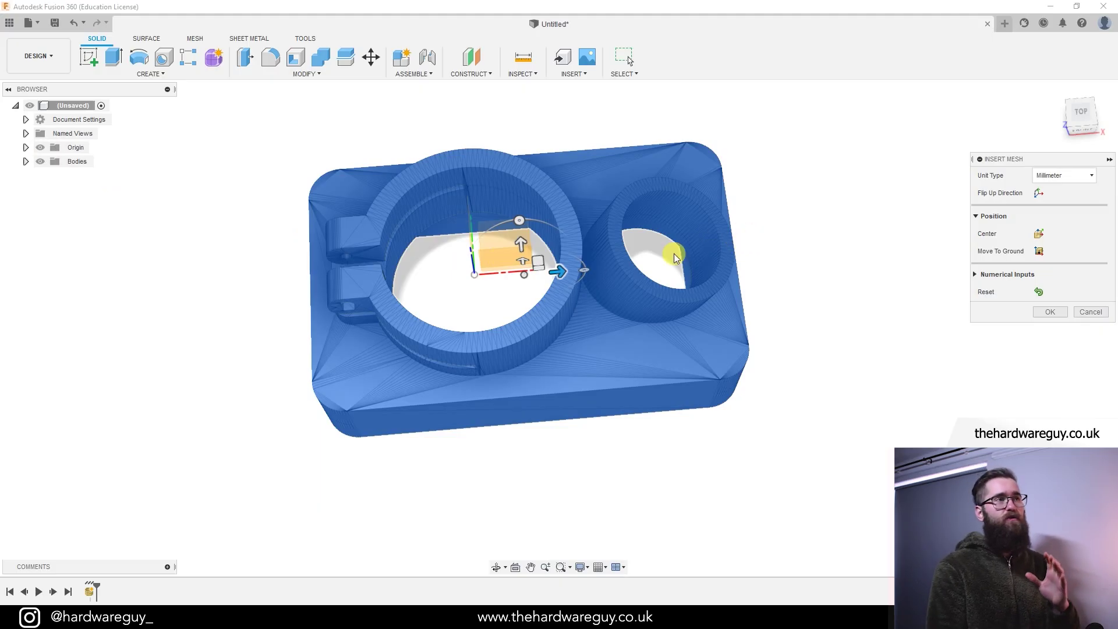
pyautogui.moveTo(557, 271)
pyautogui.mouseDown()
pyautogui.moveTo(480, 277)
pyautogui.moveTo(594, 268)
pyautogui.moveTo(487, 264)
pyautogui.moveTo(514, 276)
pyautogui.moveTo(591, 267)
pyautogui.moveTo(575, 269)
pyautogui.mouseUp()
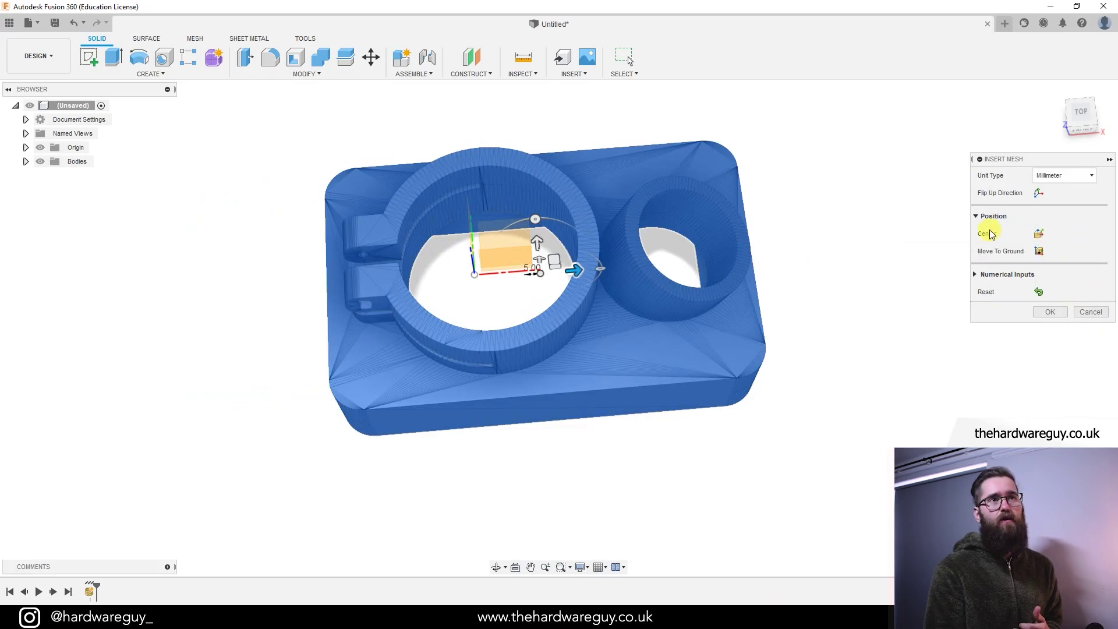
pyautogui.click(1039, 236)
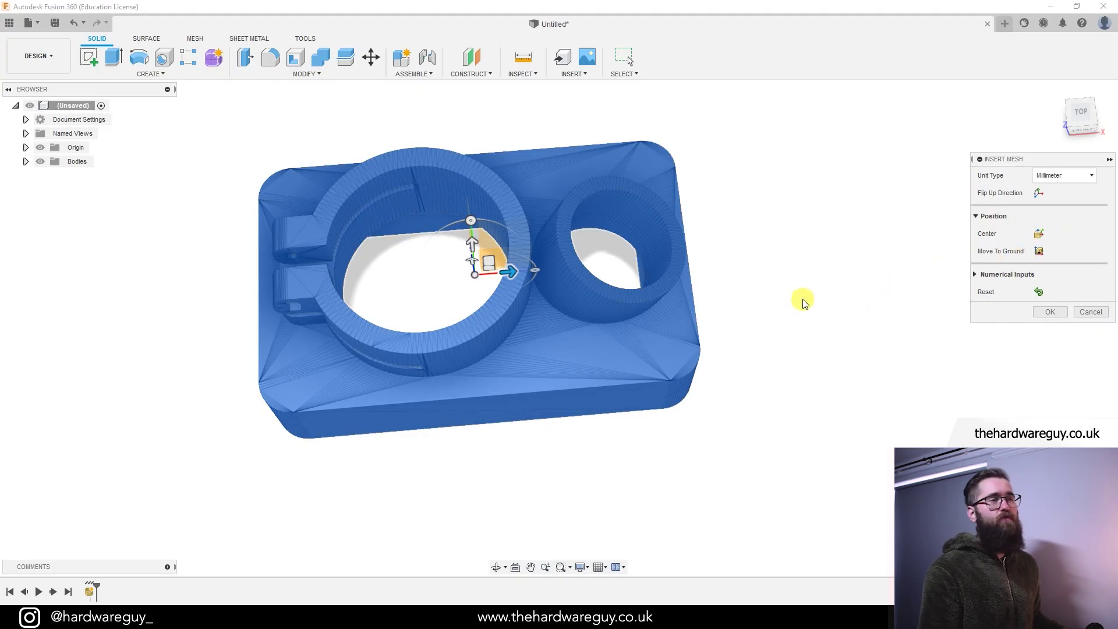
# Move the dust shoe mesh to the ground plane and check its underside.
pyautogui.keyDown('shift'); pyautogui.moveTo(791, 319); pyautogui.dragTo(773, 249, button='middle'); pyautogui.keyUp('shift')
pyautogui.scroll(3, 506, 257)
pyautogui.keyDown('shift'); pyautogui.moveTo(507, 257); pyautogui.dragTo(591, 164, button='middle'); pyautogui.keyUp('shift')
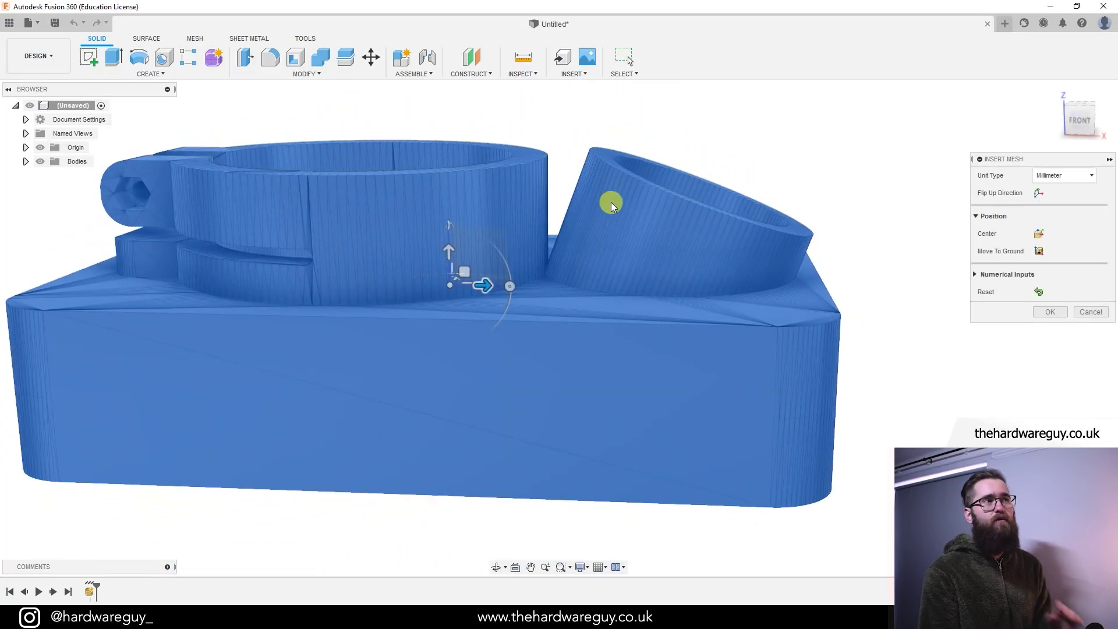
pyautogui.scroll(-2, 592, 239)
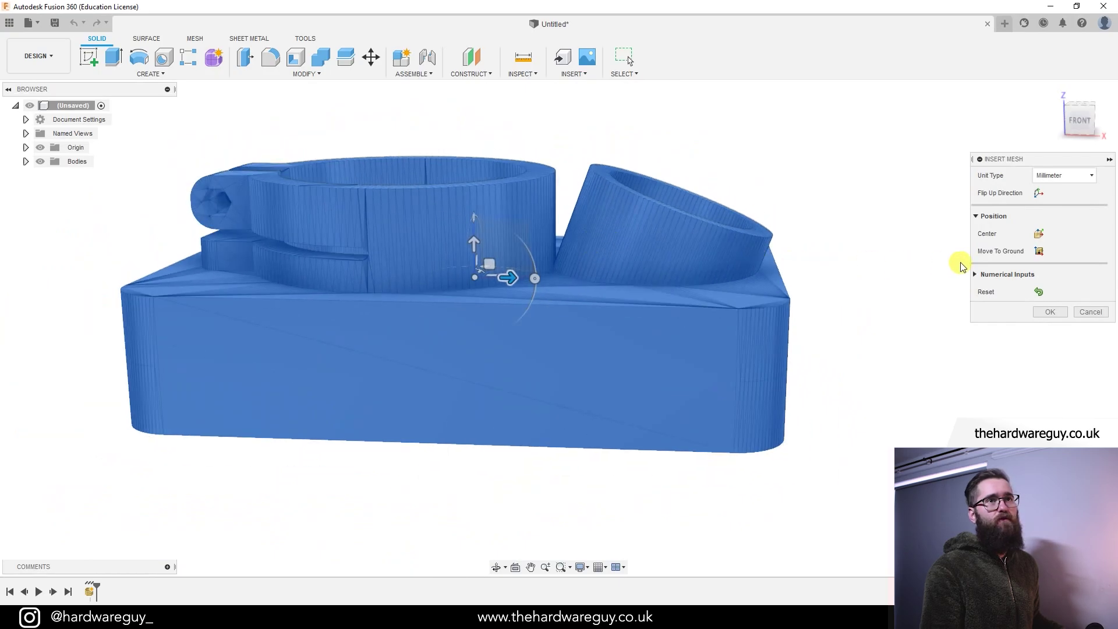
pyautogui.click(1039, 252)
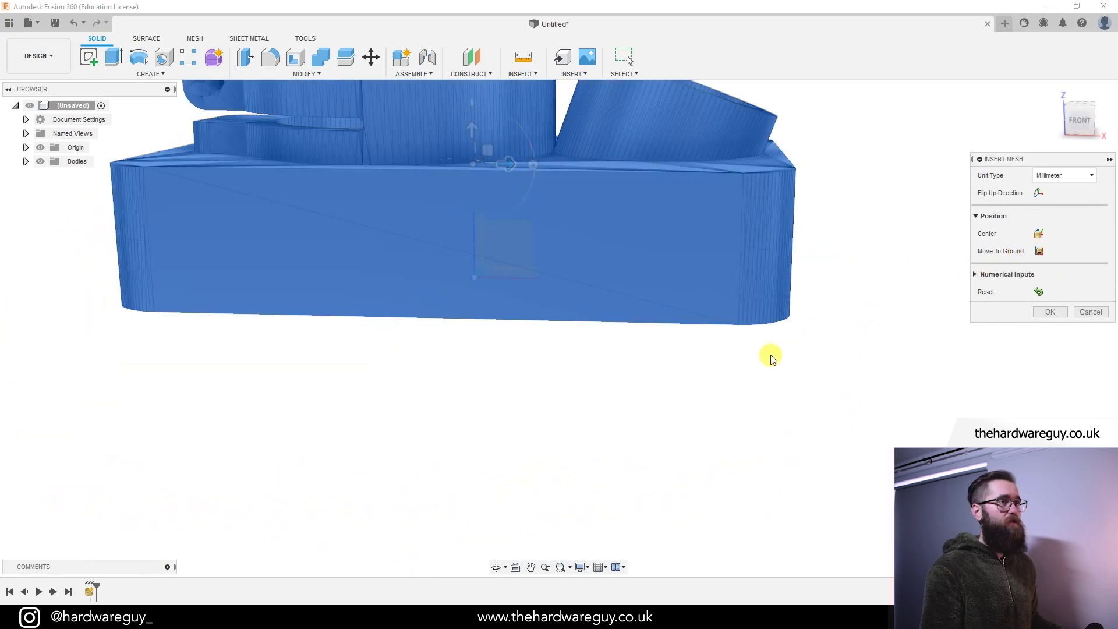
pyautogui.keyDown('shift'); pyautogui.moveTo(766, 357); pyautogui.dragTo(756, 318, button='middle'); pyautogui.keyUp('shift')
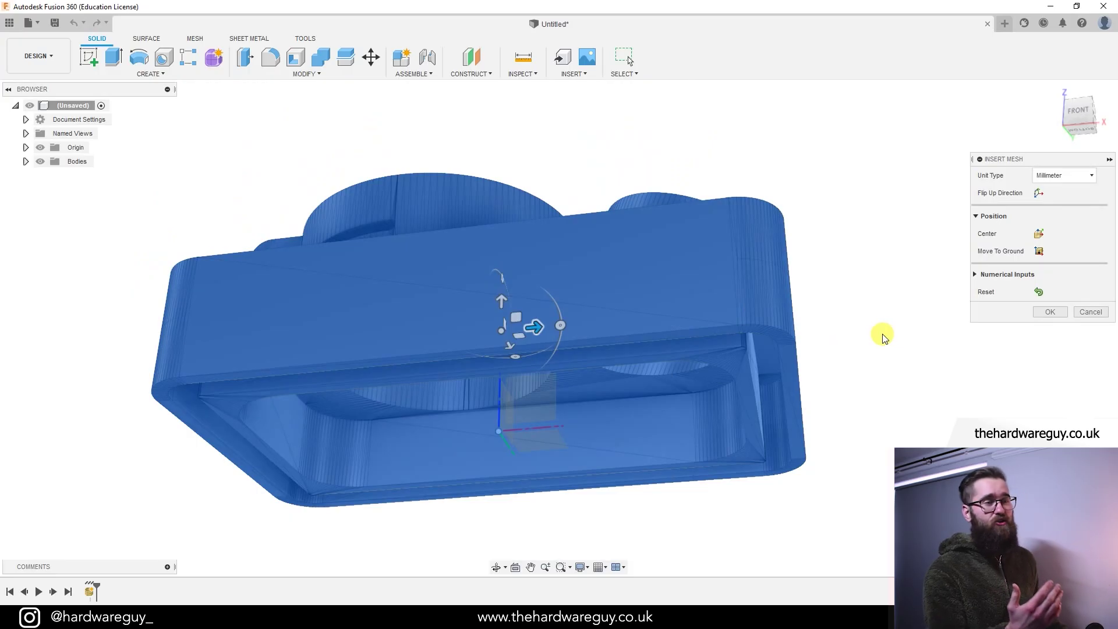
pyautogui.moveTo(879, 332)
pyautogui.keyDown('shift'); pyautogui.mouseDown(button='middle')
pyautogui.moveTo(852, 290)
pyautogui.moveTo(878, 348)
pyautogui.mouseUp(button='middle'); pyautogui.keyUp('shift')
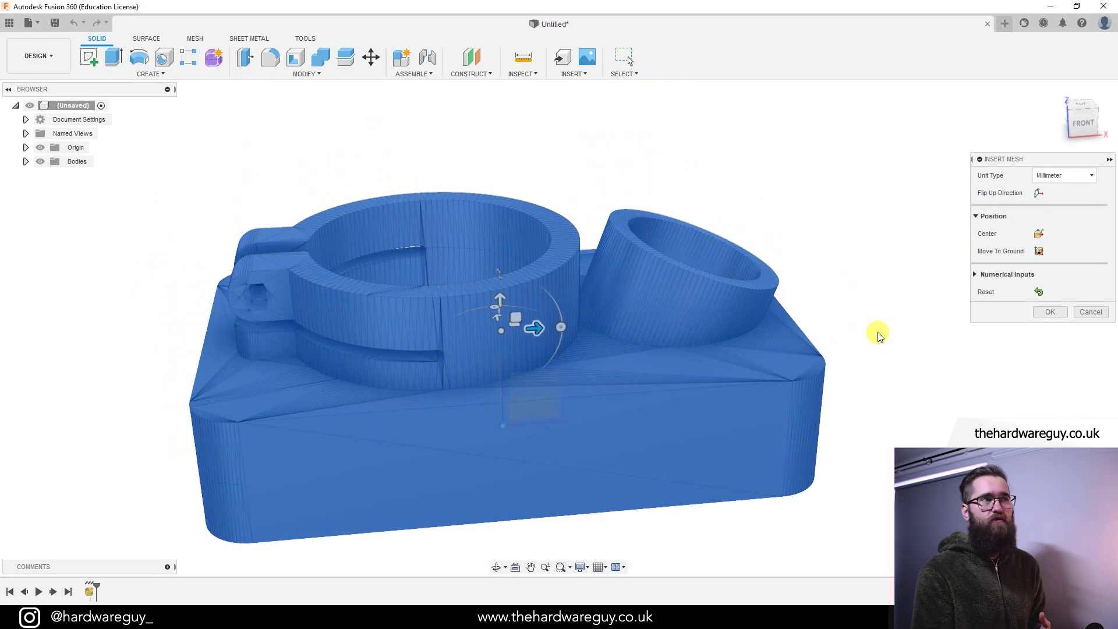
# Accept the mesh placement and hide the origin planes.
pyautogui.click(1050, 311)
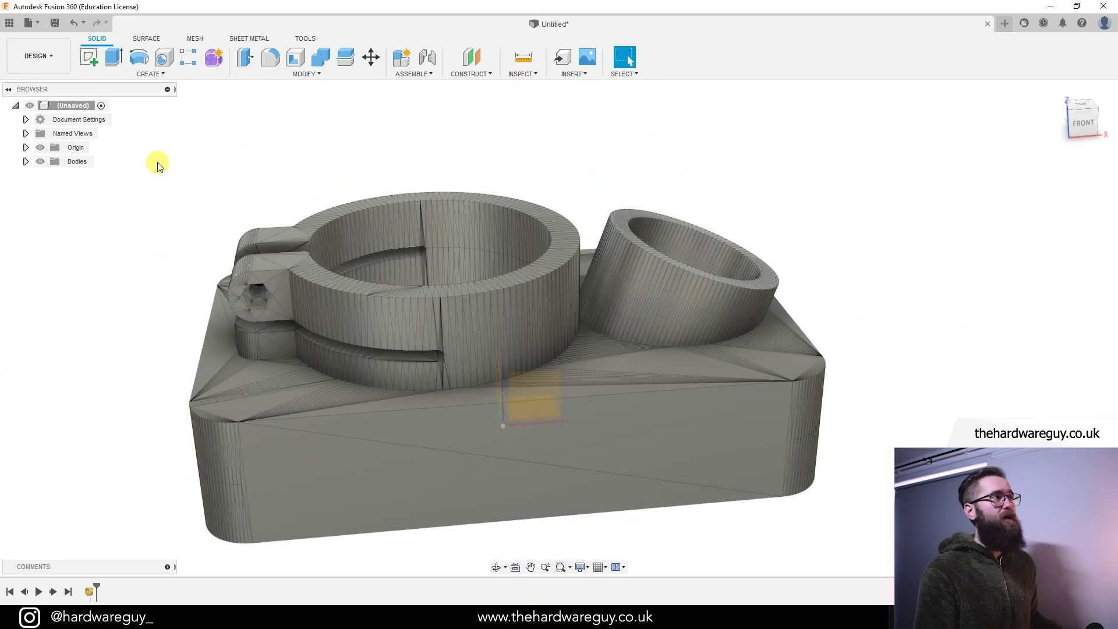
pyautogui.click(43, 147)
pyautogui.scroll(-3, 862, 295)
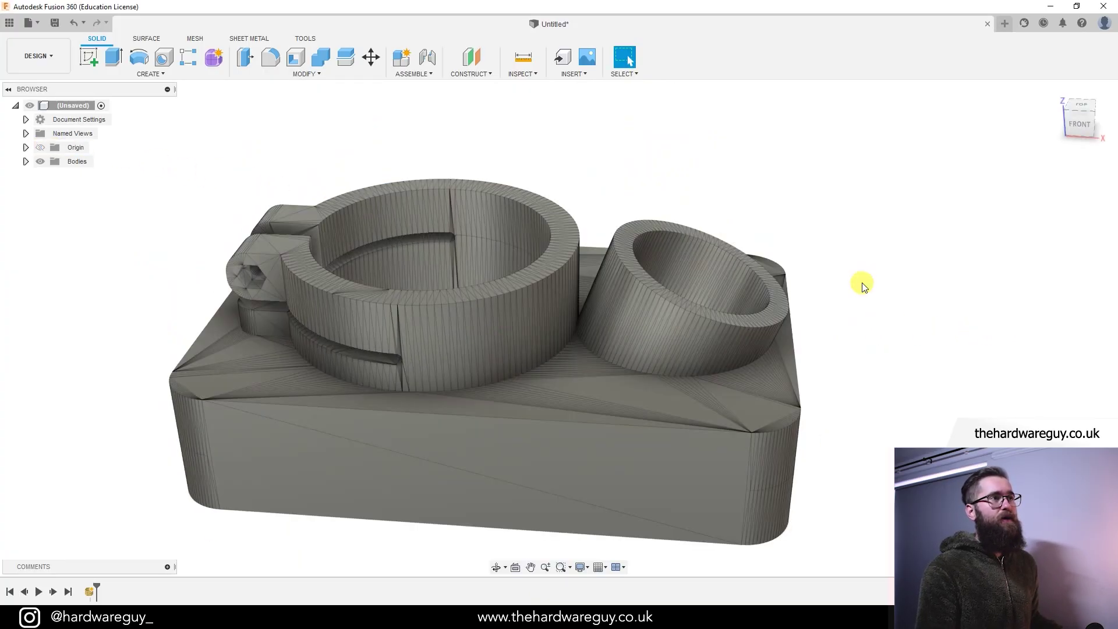
pyautogui.scroll(5, 853, 320)
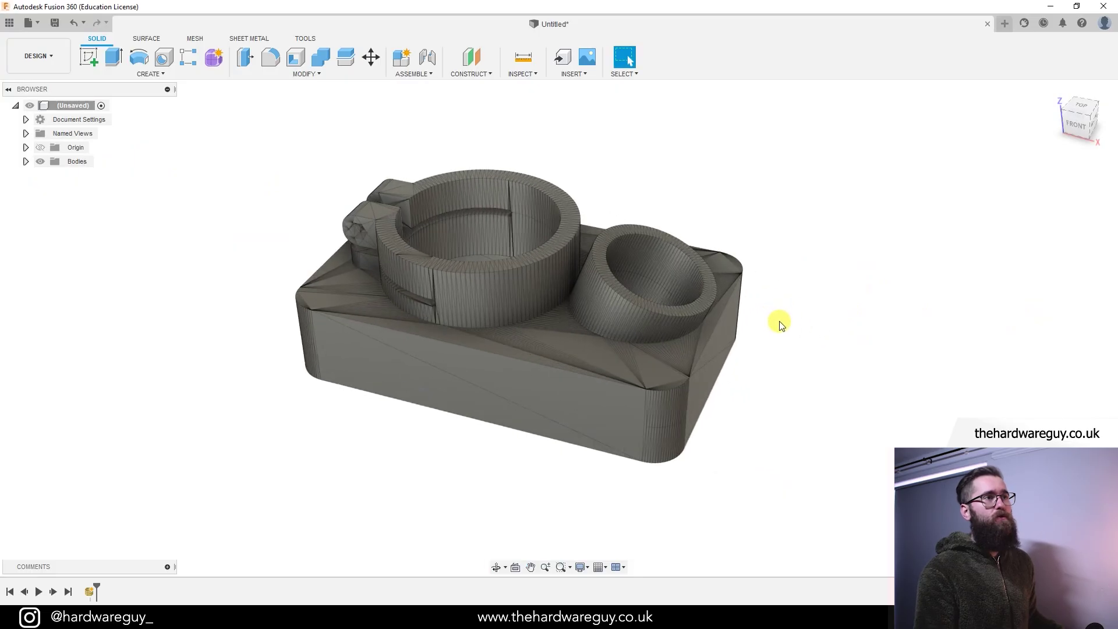
pyautogui.moveTo(837, 299); pyautogui.dragTo(868, 304, button='middle')
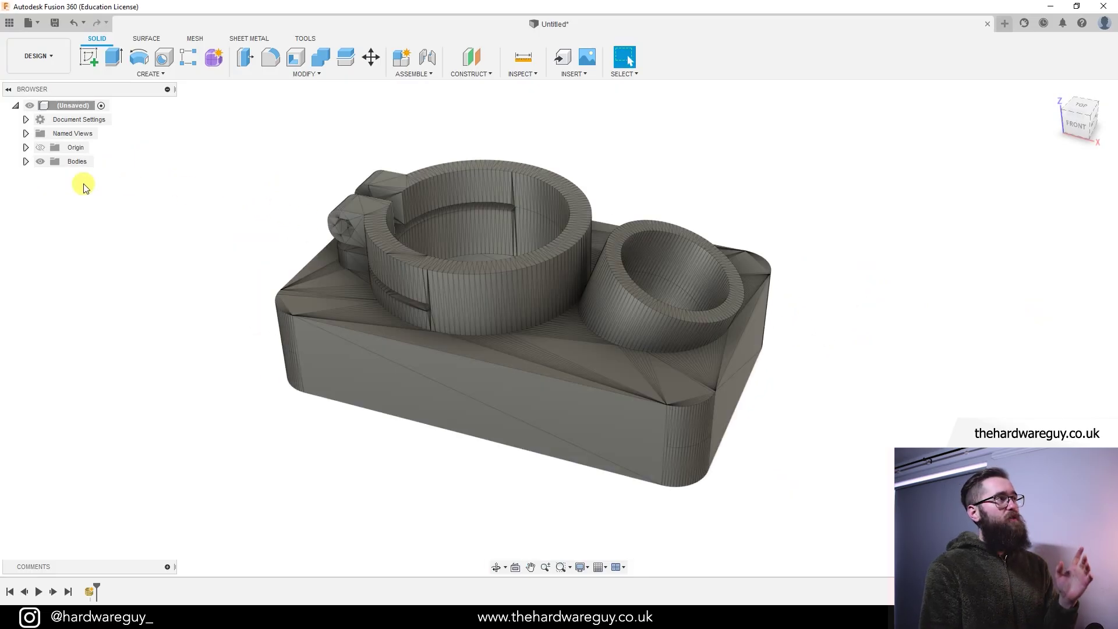
# Expand the Bodies folder and select, then deselect, the CNC_Dust_Shoe body.
pyautogui.click(25, 162)
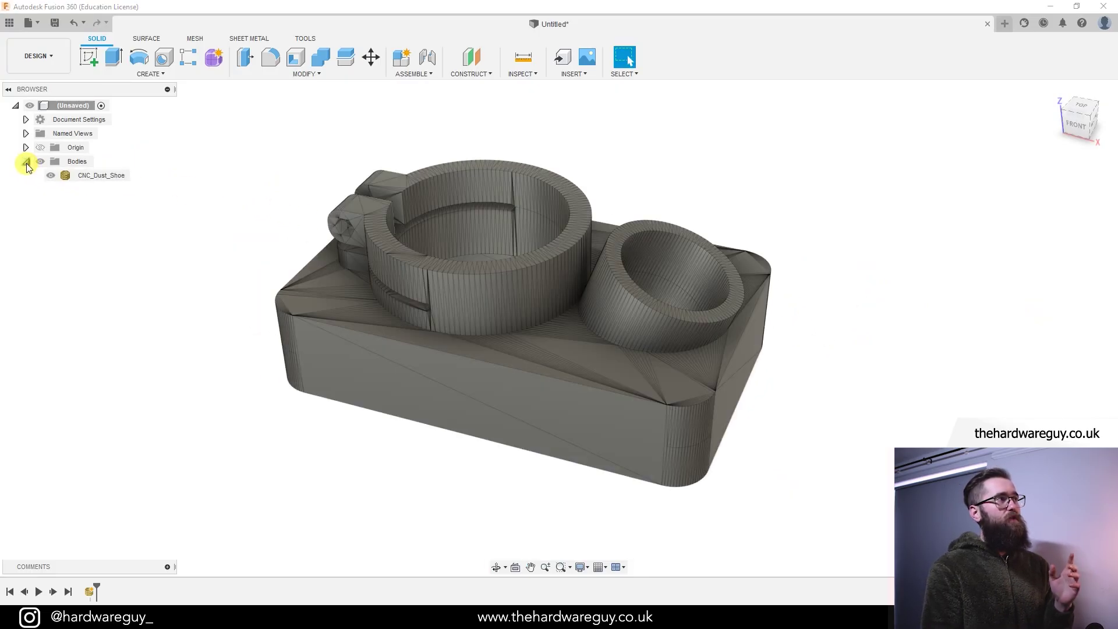
pyautogui.click(69, 175)
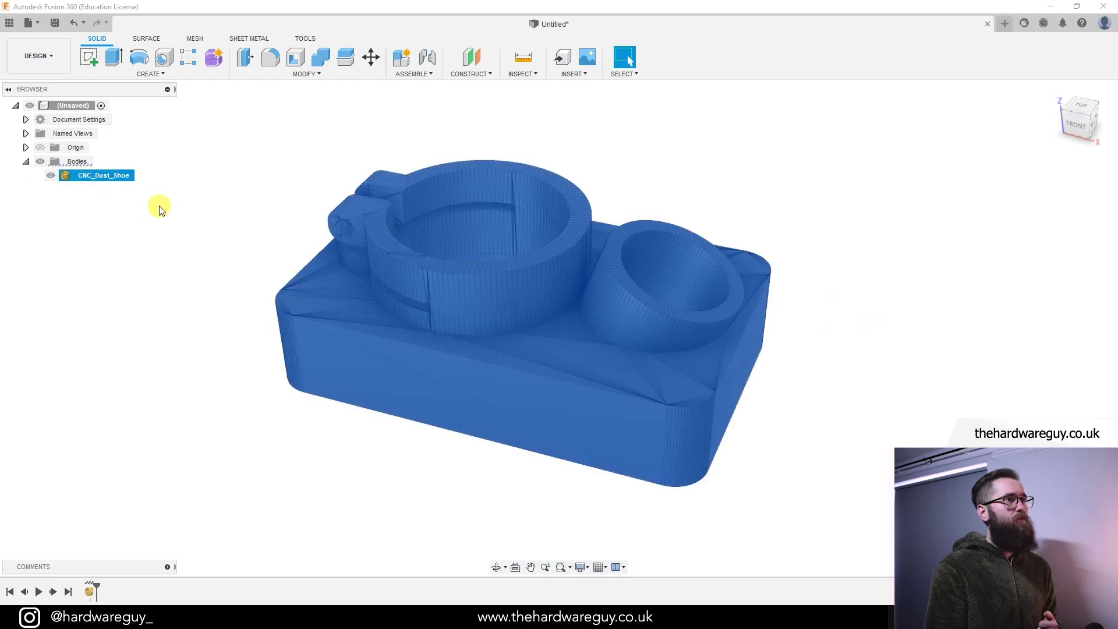
pyautogui.click(823, 362)
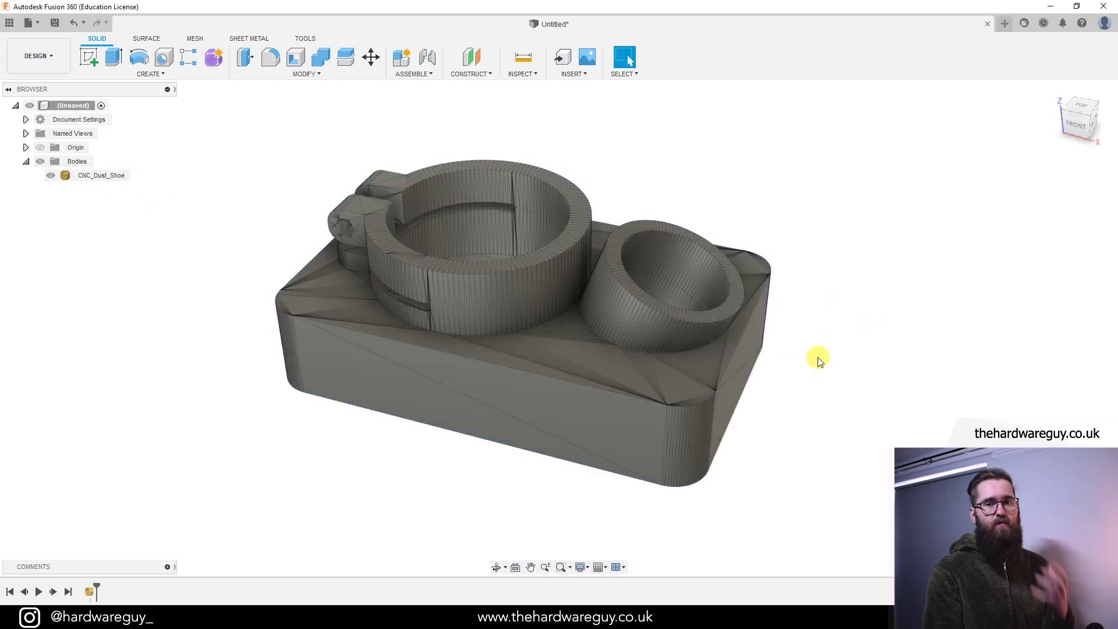
pyautogui.click(537, 351)
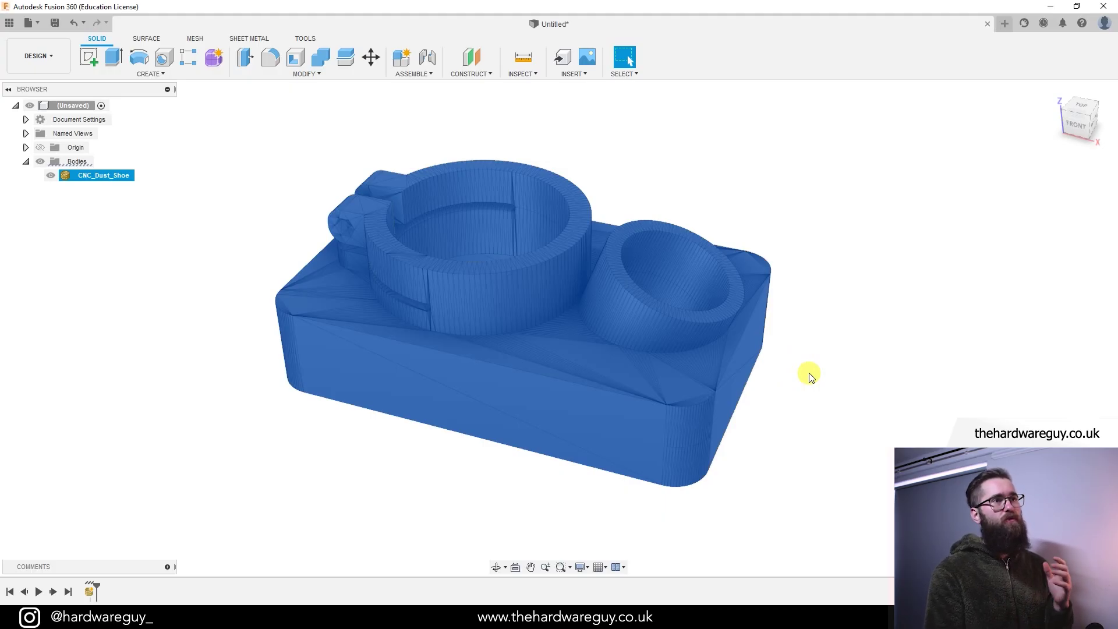
pyautogui.click(811, 376)
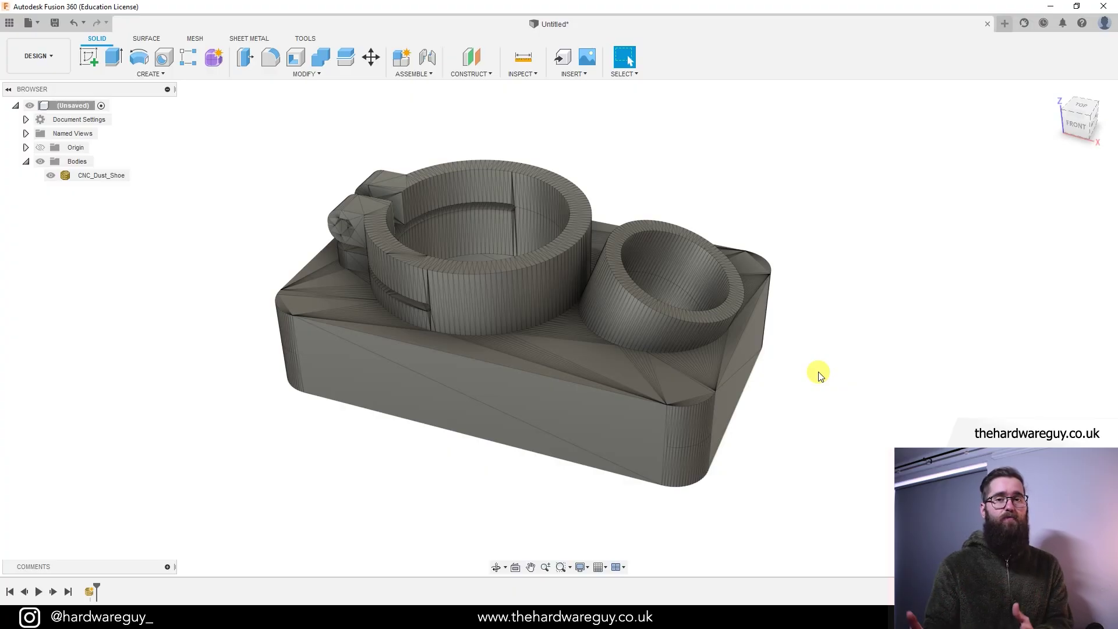
# Switch to the MESH tab, clear the body selection, and open the Modify list.
pyautogui.scroll(-2, 800, 406)
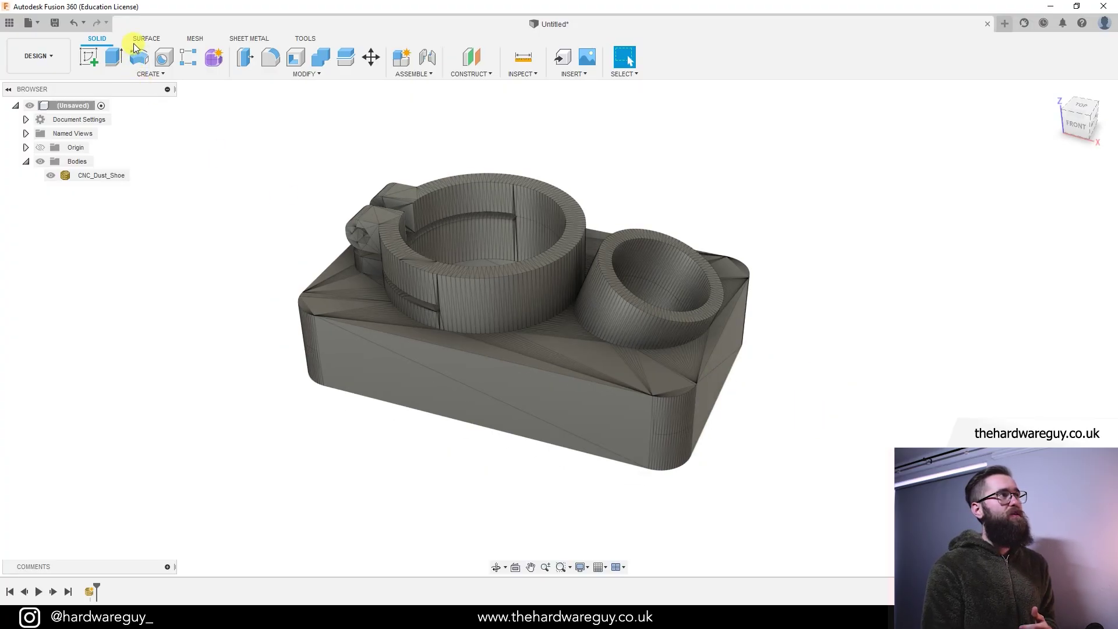
pyautogui.click(195, 39)
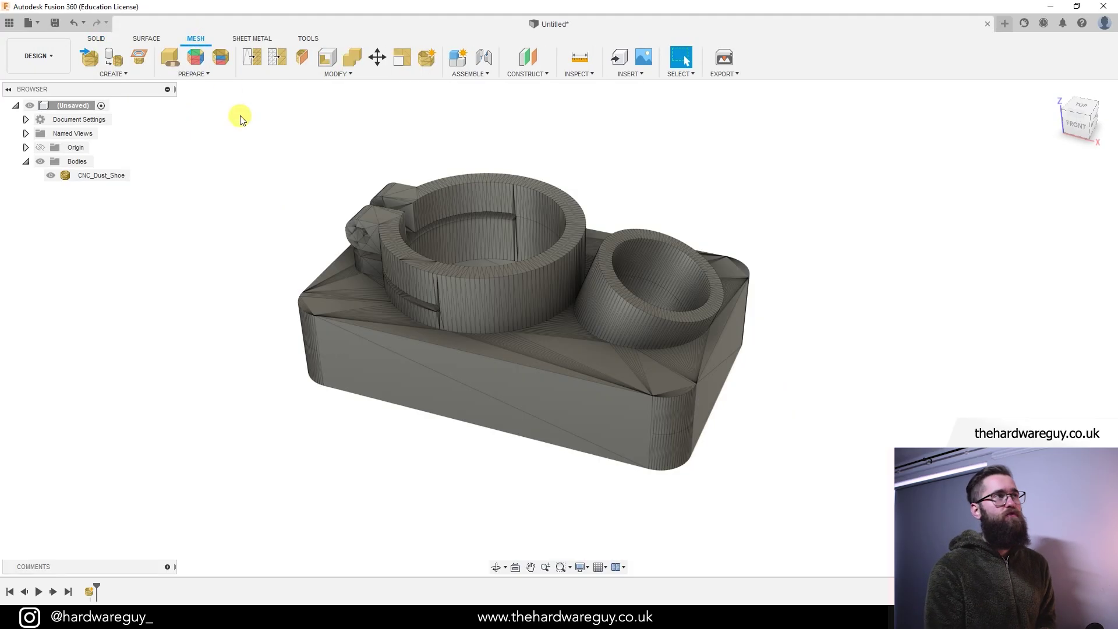
pyautogui.click(575, 256)
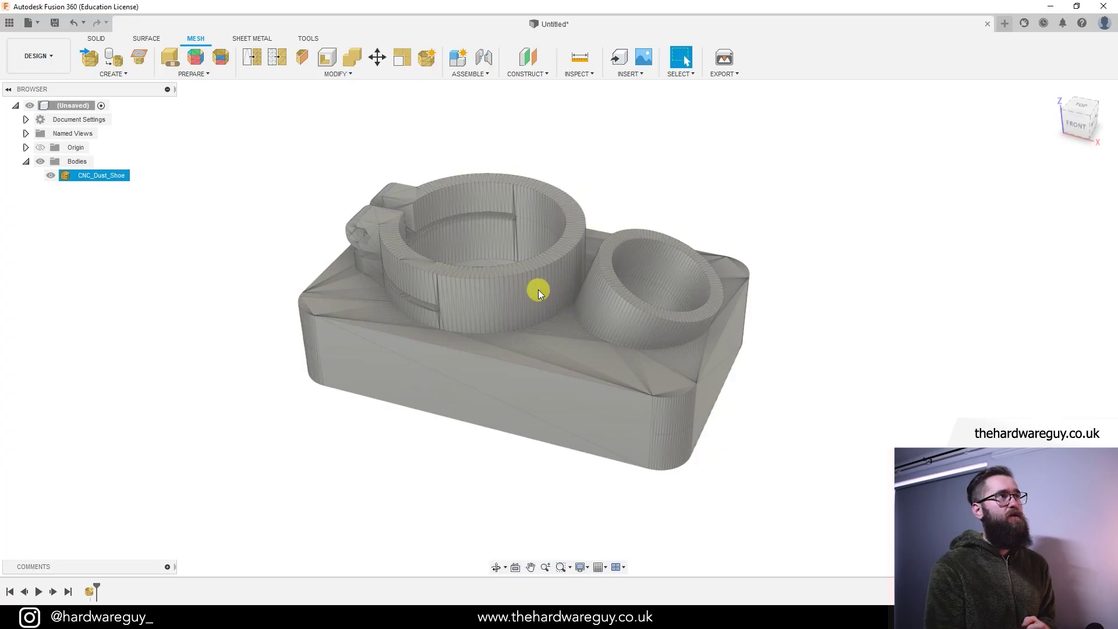
pyautogui.press('Escape')
pyautogui.click(345, 77)
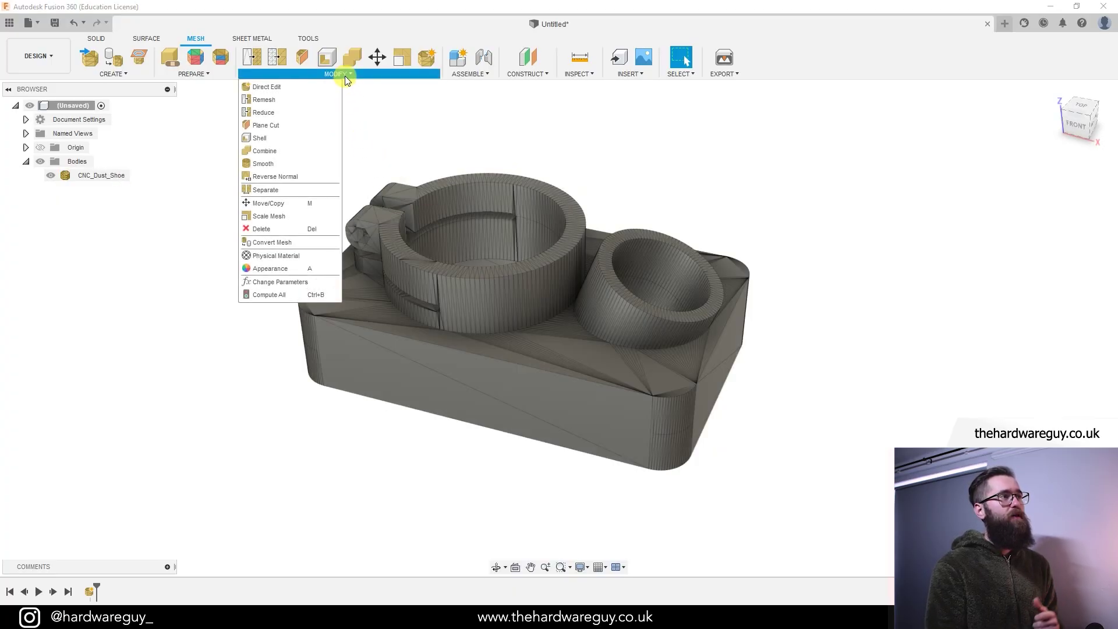
# Convert the CNC_Dust_Shoe mesh using the Parametric operation and Faceted method.
pyautogui.click(294, 244)
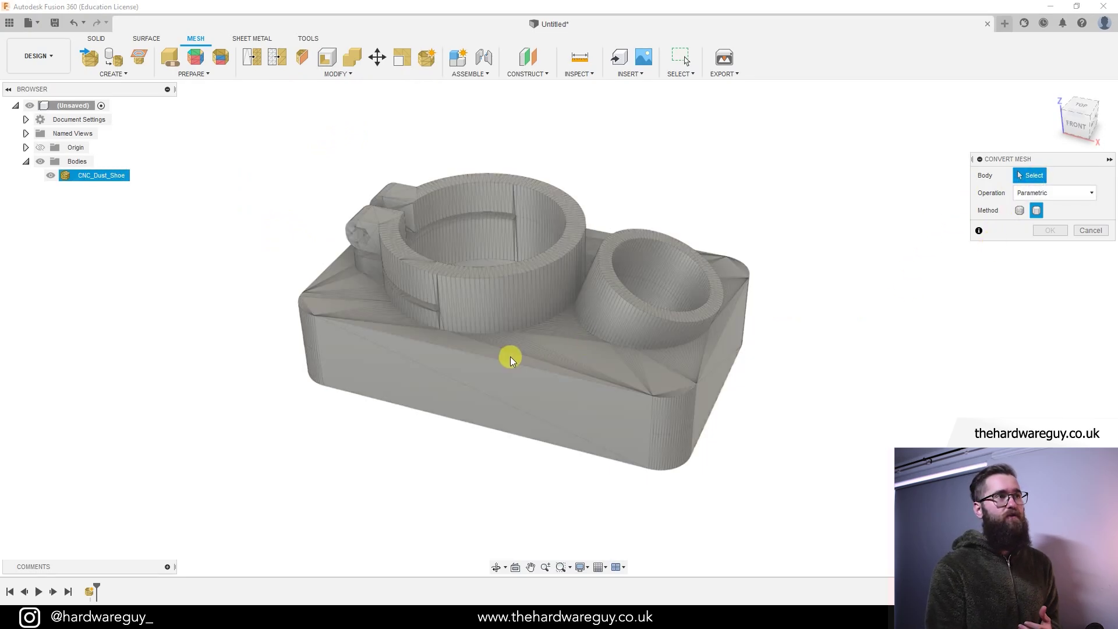
pyautogui.click(530, 320)
pyautogui.click(1080, 196)
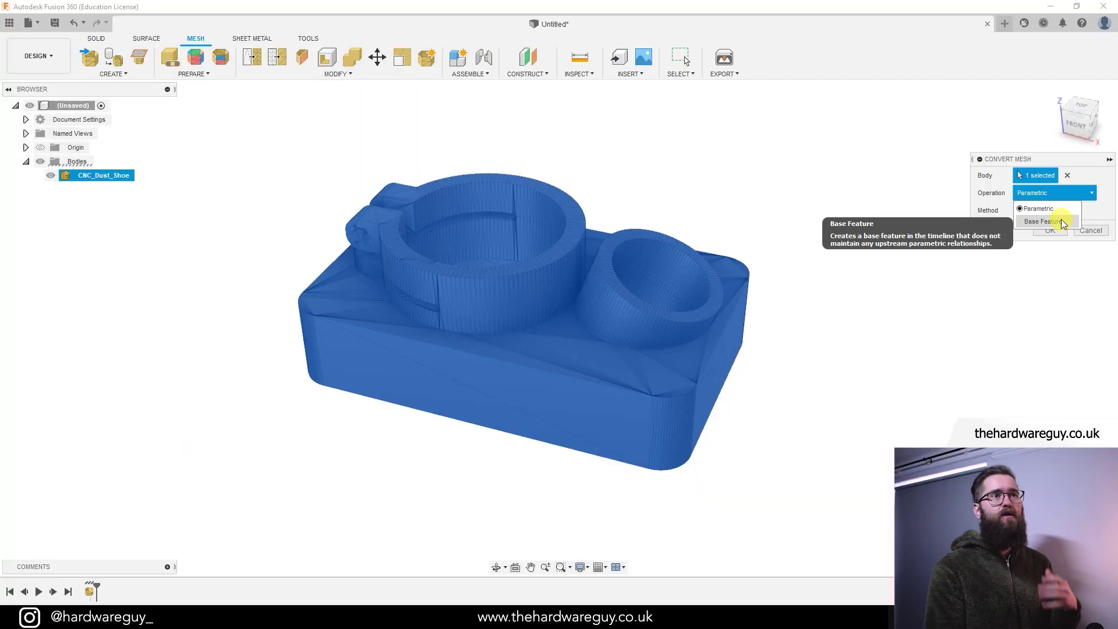
pyautogui.click(1069, 209)
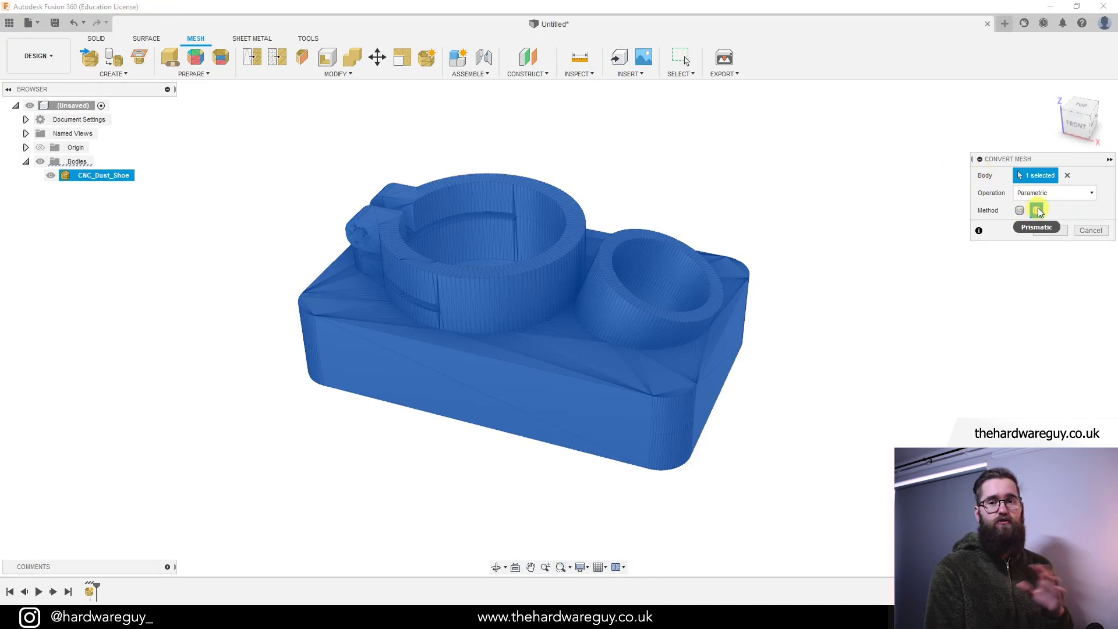
pyautogui.click(1020, 211)
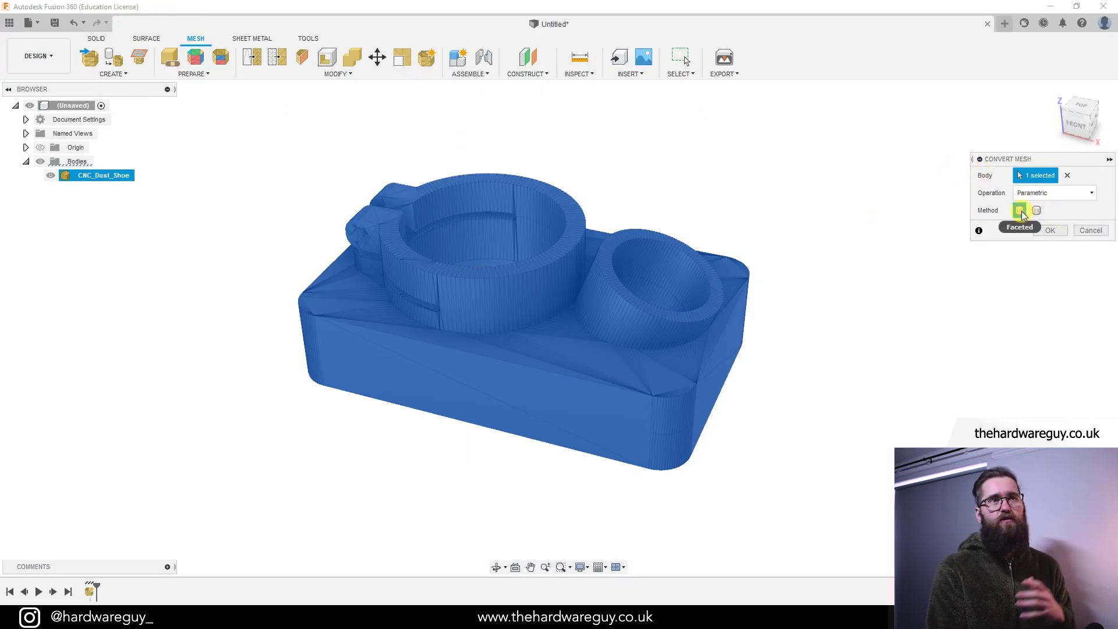
pyautogui.click(1036, 210)
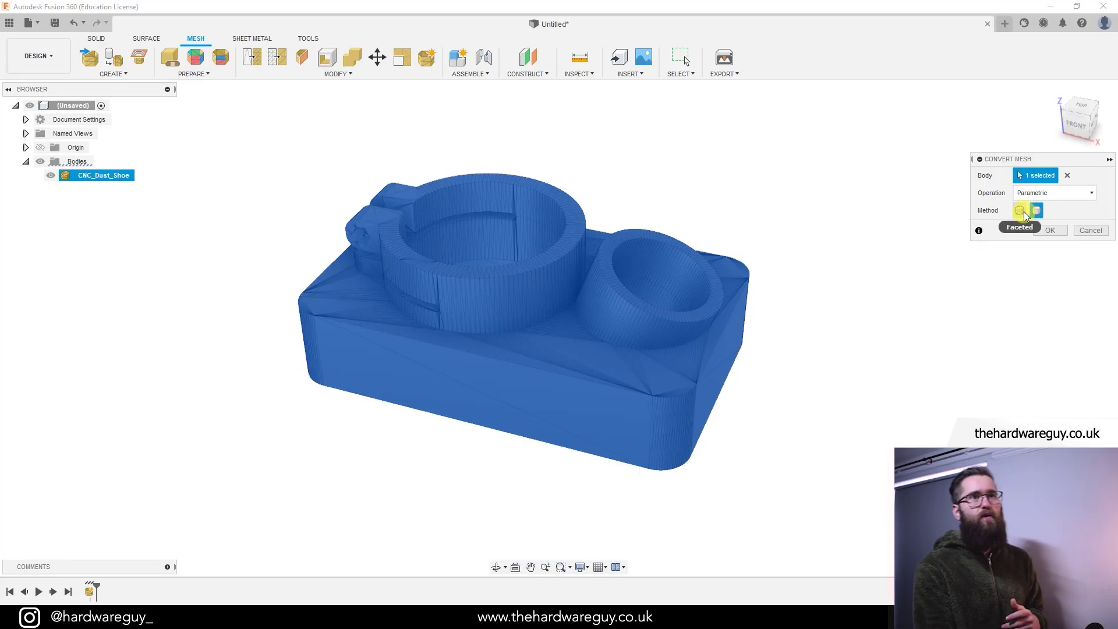
pyautogui.click(1020, 211)
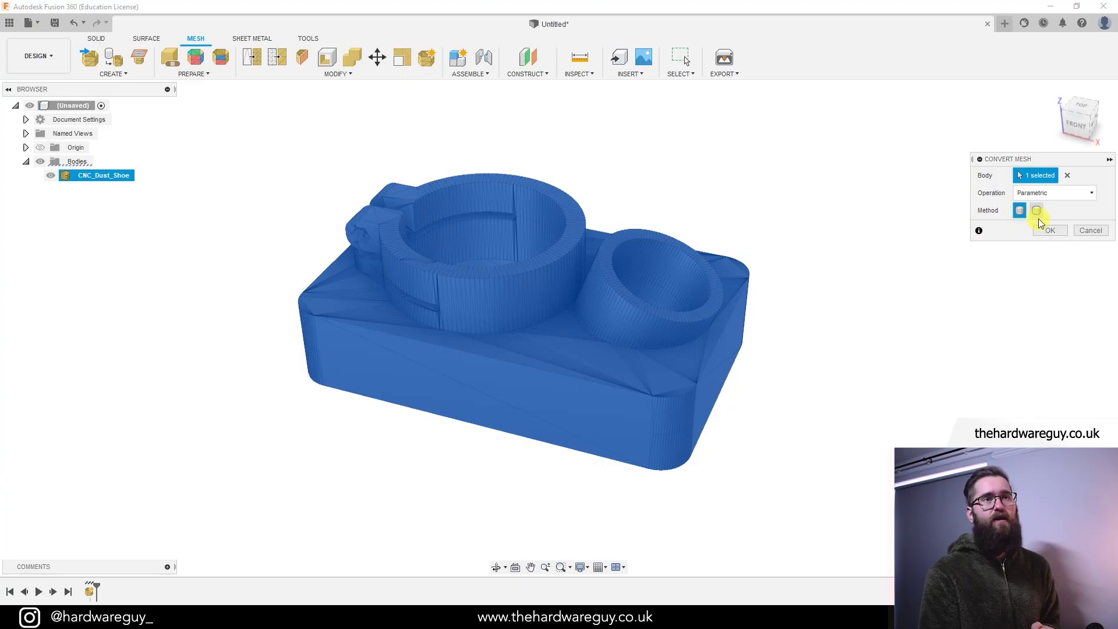
pyautogui.click(1047, 231)
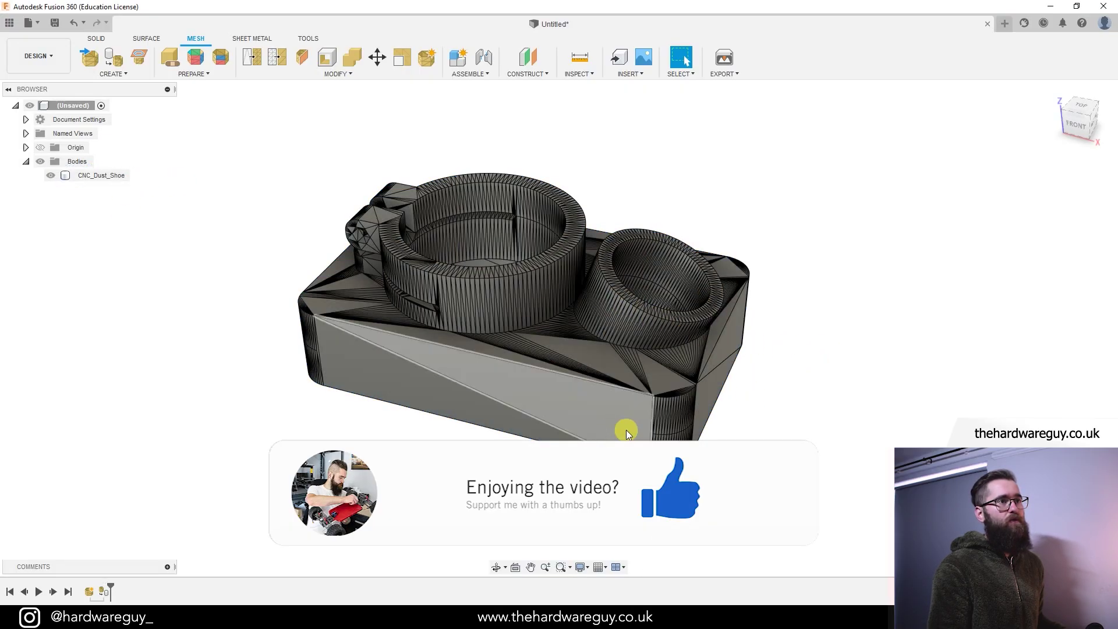
pyautogui.click(477, 400)
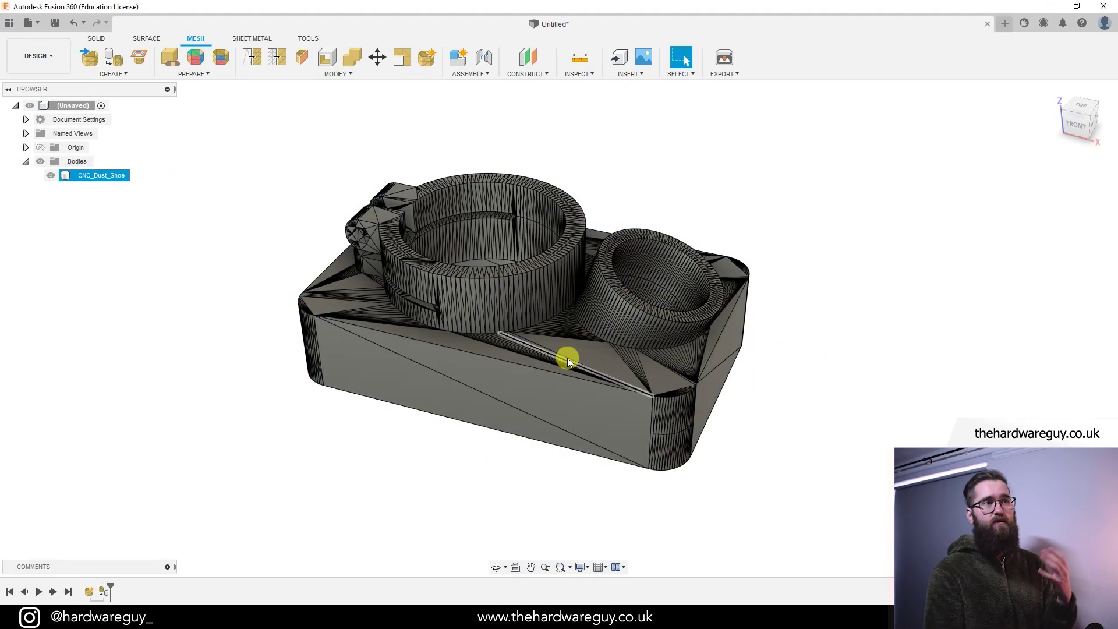
pyautogui.scroll(3, 584, 365)
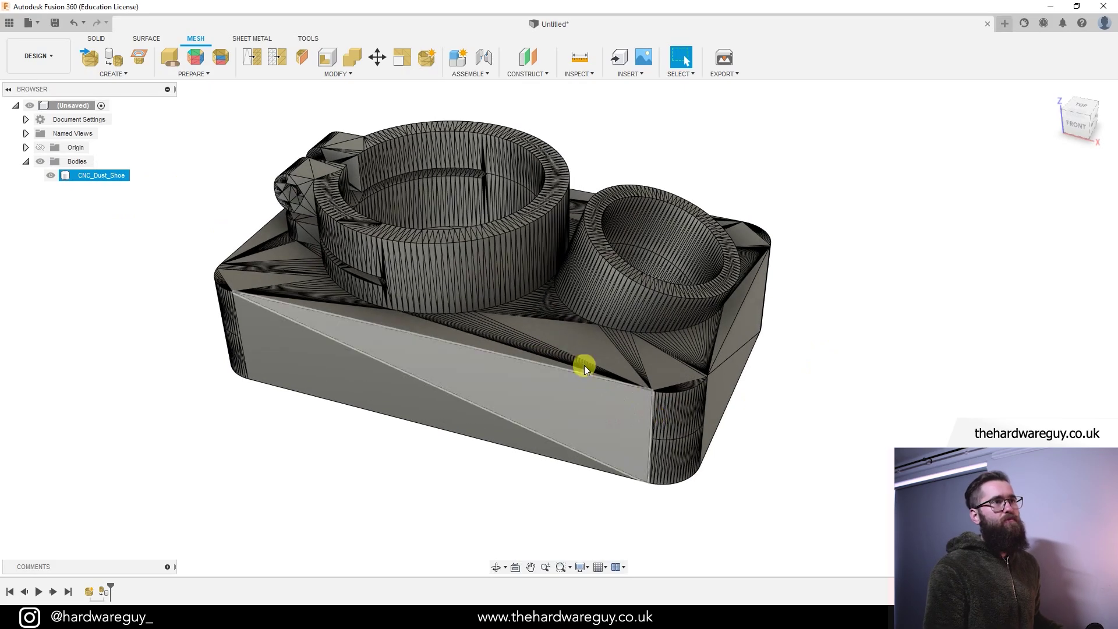
pyautogui.scroll(2, 540, 390)
pyautogui.click(835, 353)
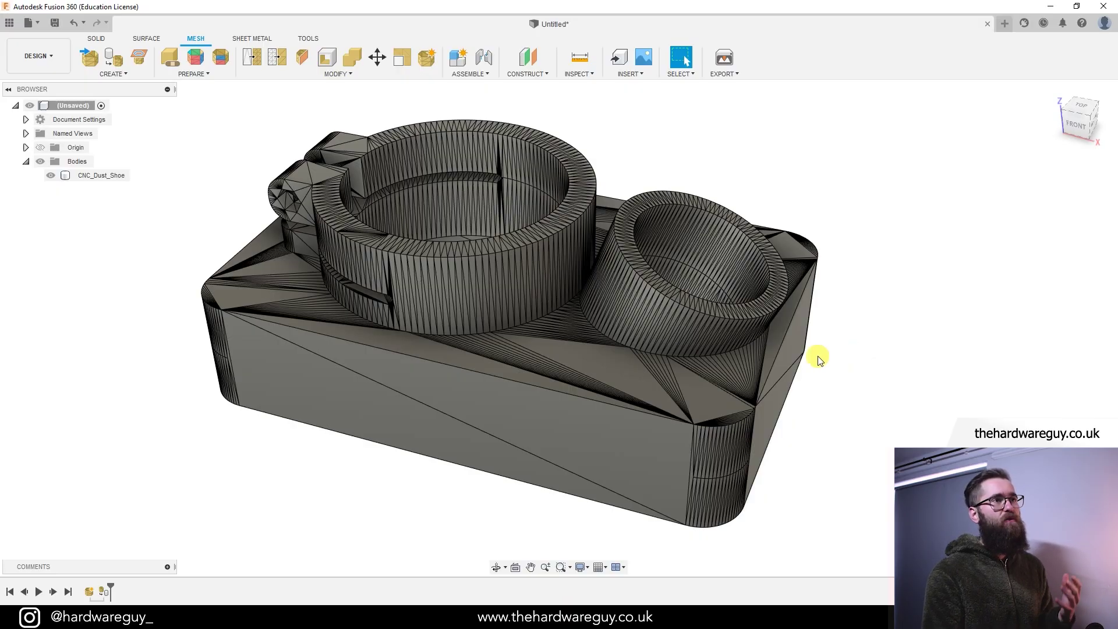
pyautogui.click(514, 280)
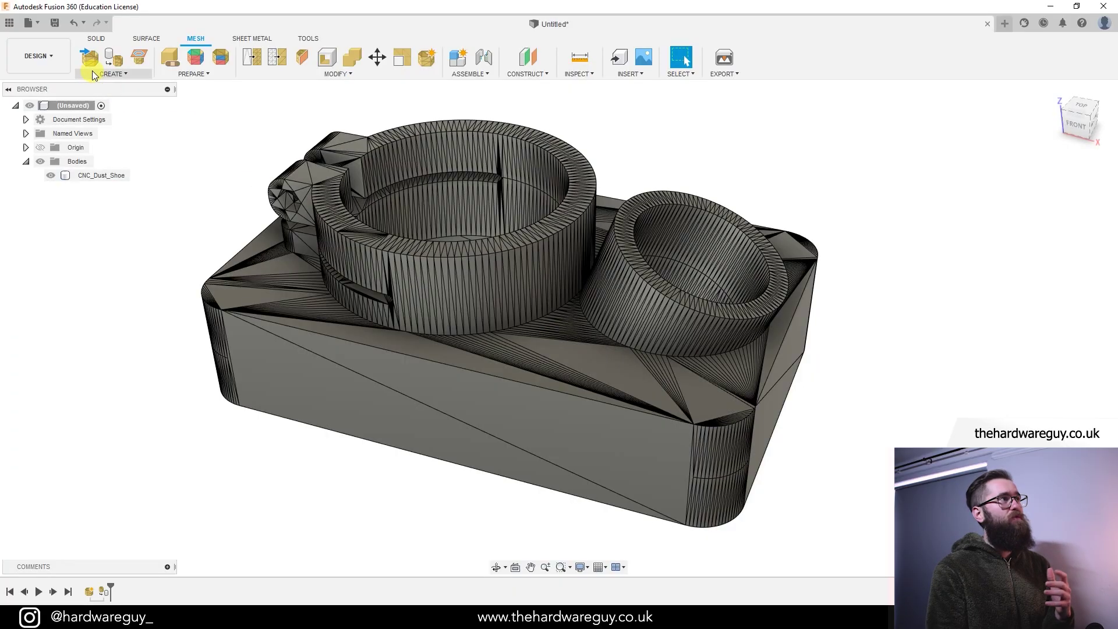
# In the SOLID tab, cancel the sketch and select the thin sliver facet beside the small ring.
pyautogui.click(97, 38)
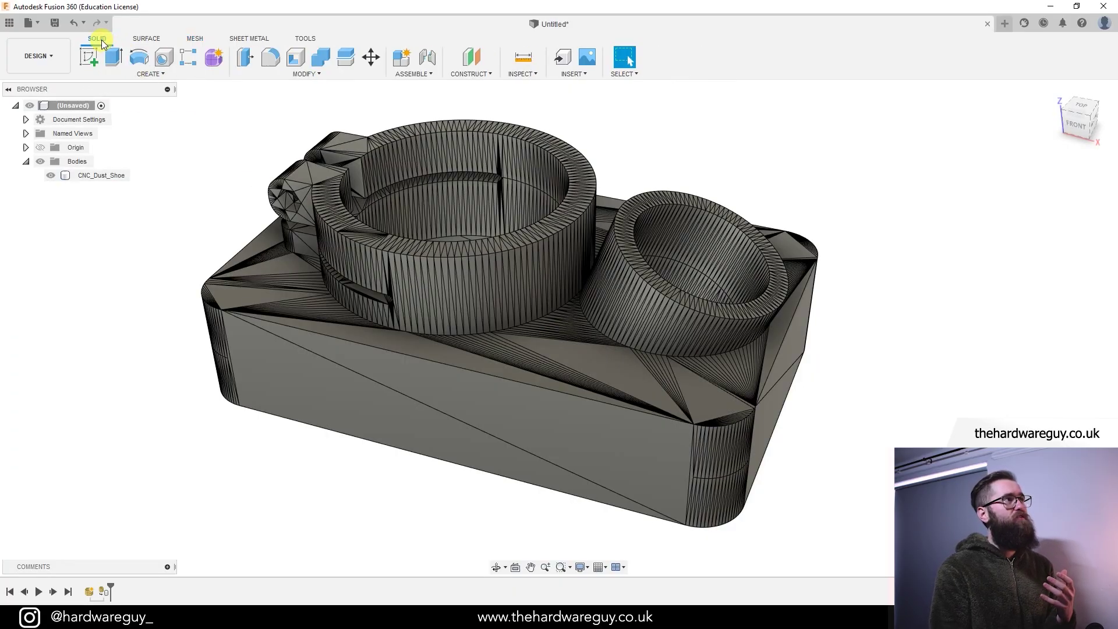
pyautogui.click(89, 56)
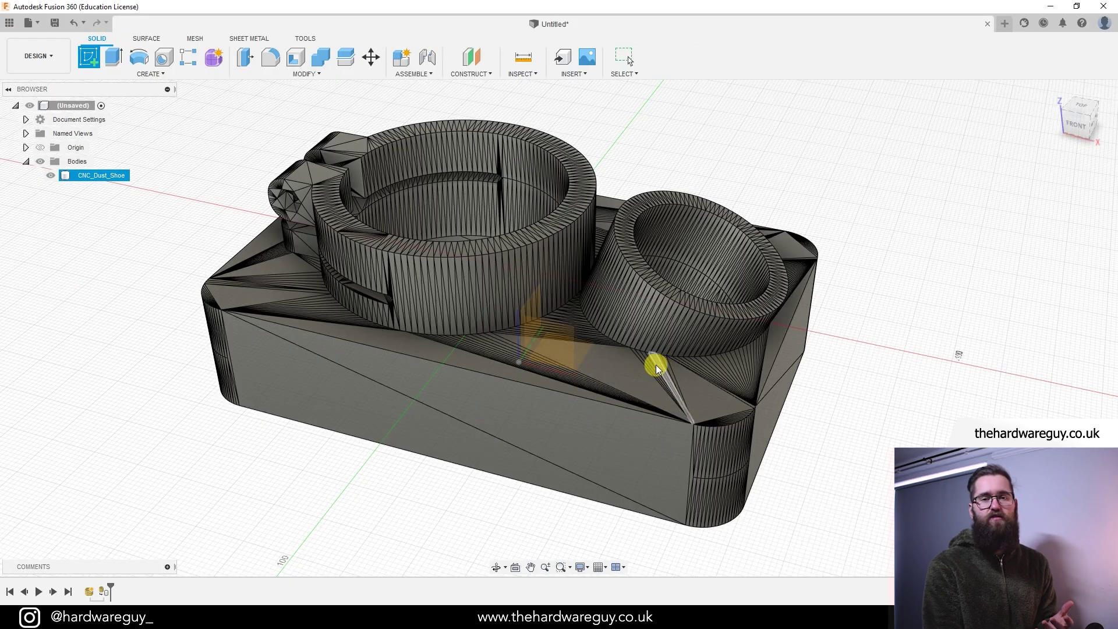
pyautogui.press('Escape')
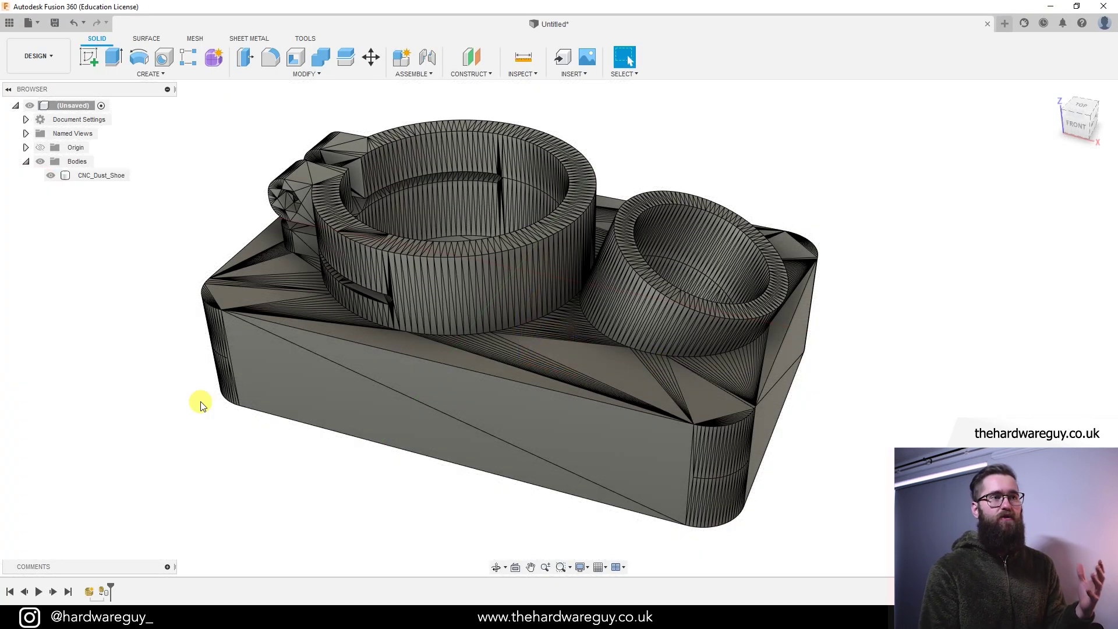
pyautogui.click(512, 408)
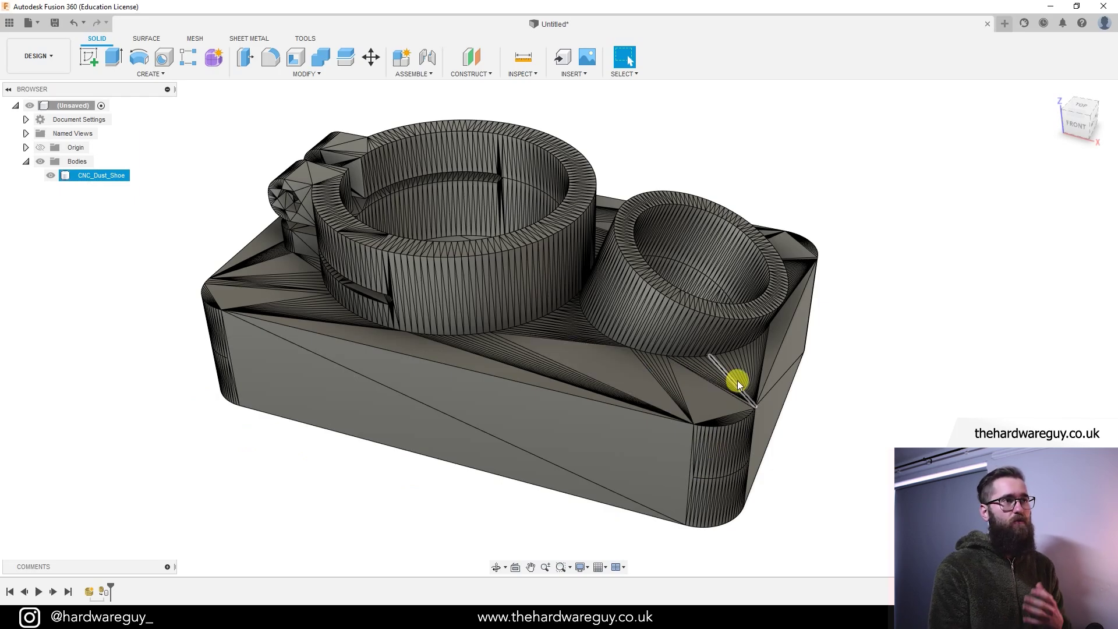
pyautogui.scroll(1, 623, 365)
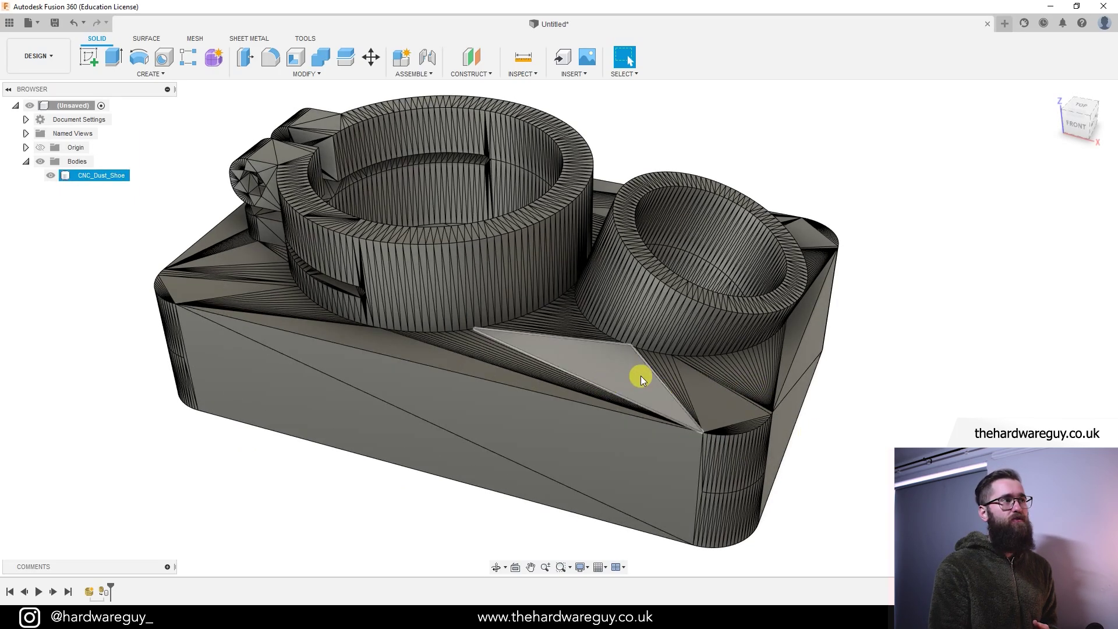
pyautogui.click(623, 379)
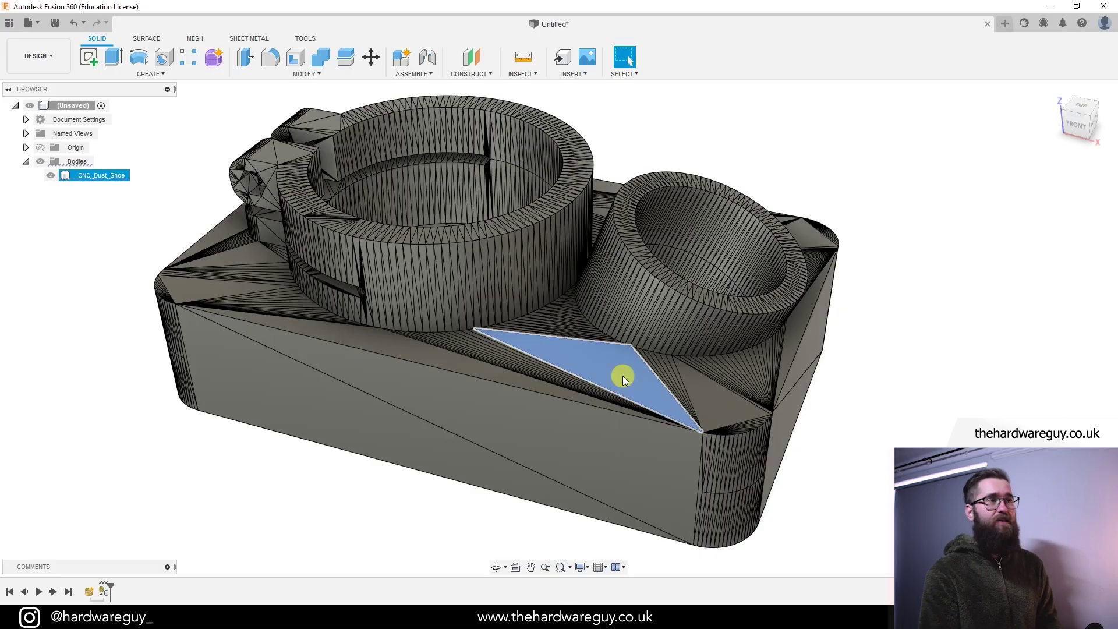
# Delete the top-face sliver and the triangle facet beside the clamp ring.
pyautogui.press('Delete')
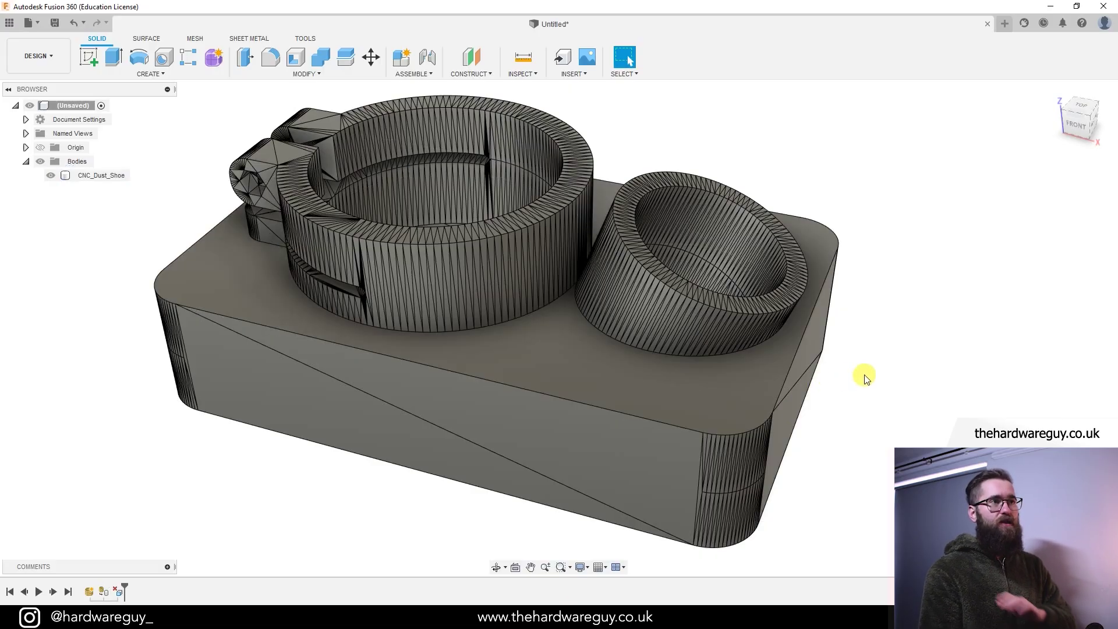
pyautogui.click(613, 366)
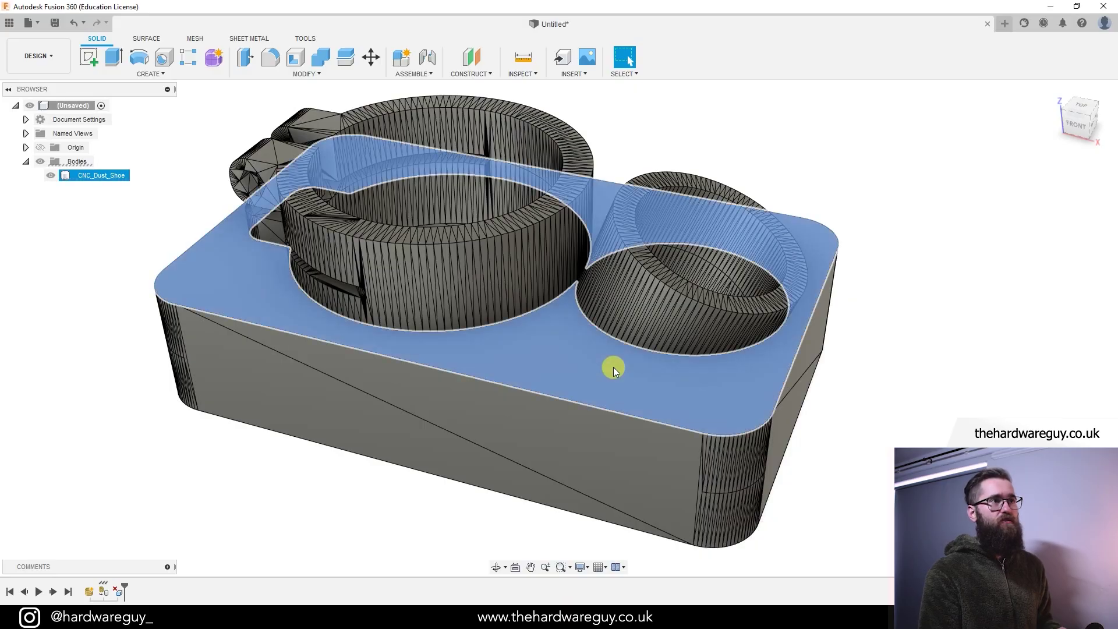
pyautogui.click(823, 387)
pyautogui.moveTo(611, 407); pyautogui.dragTo(400, 316, button='middle')
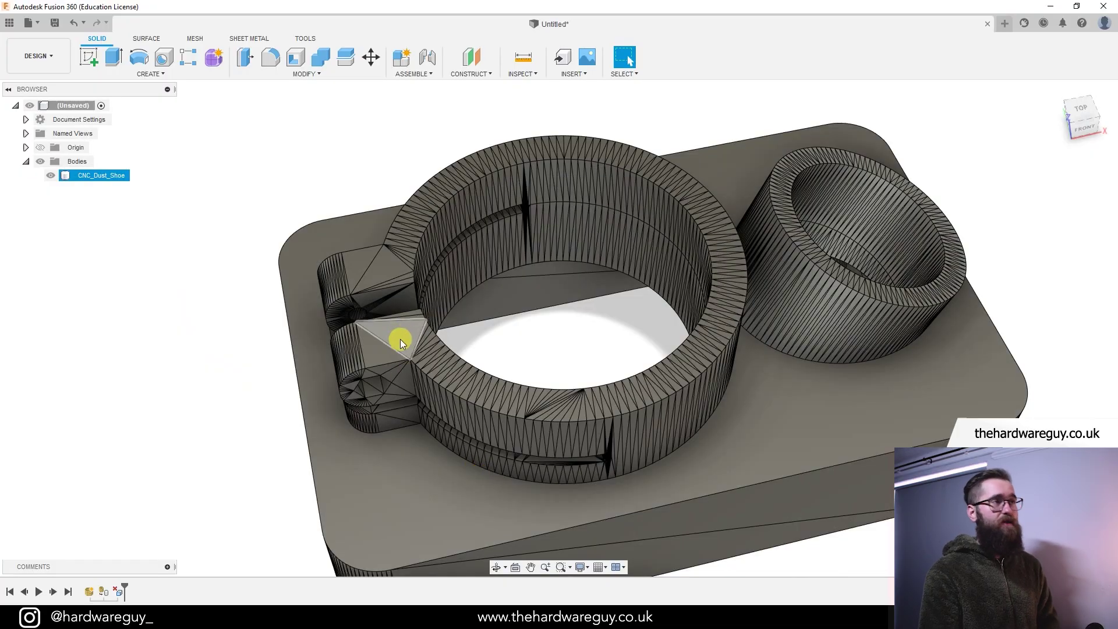
pyautogui.click(400, 339)
pyautogui.press('Delete')
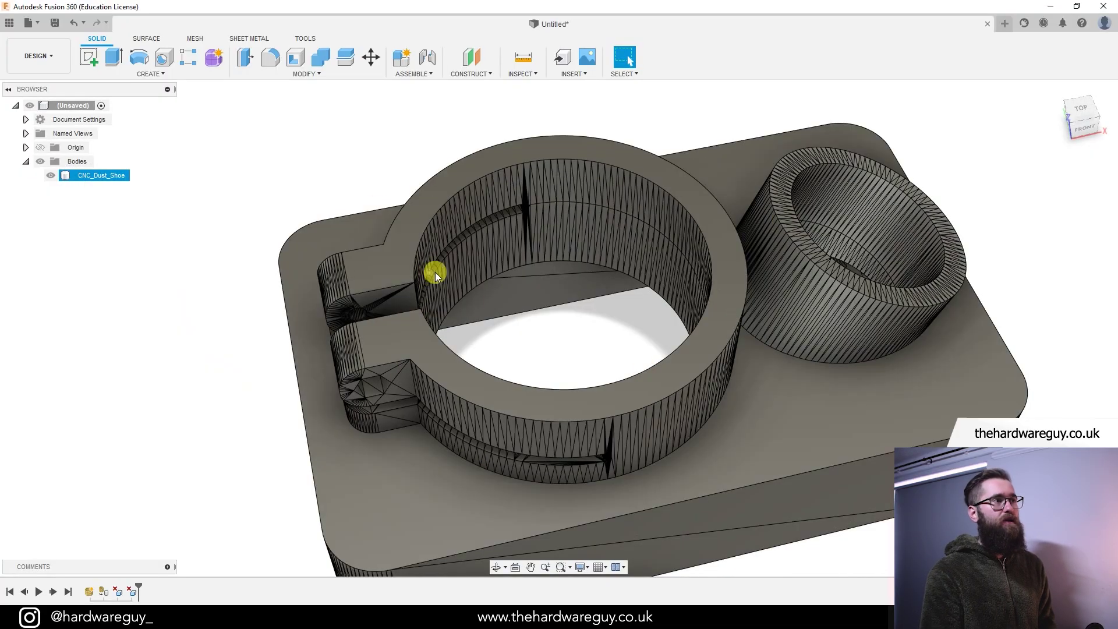
# Delete the two stray facets in the ring's groove so it merges.
pyautogui.keyDown('shift'); pyautogui.moveTo(828, 537); pyautogui.dragTo(834, 508, button='middle'); pyautogui.keyUp('shift')
pyautogui.scroll(5, 561, 402)
pyautogui.click(574, 328)
pyautogui.press('Delete')
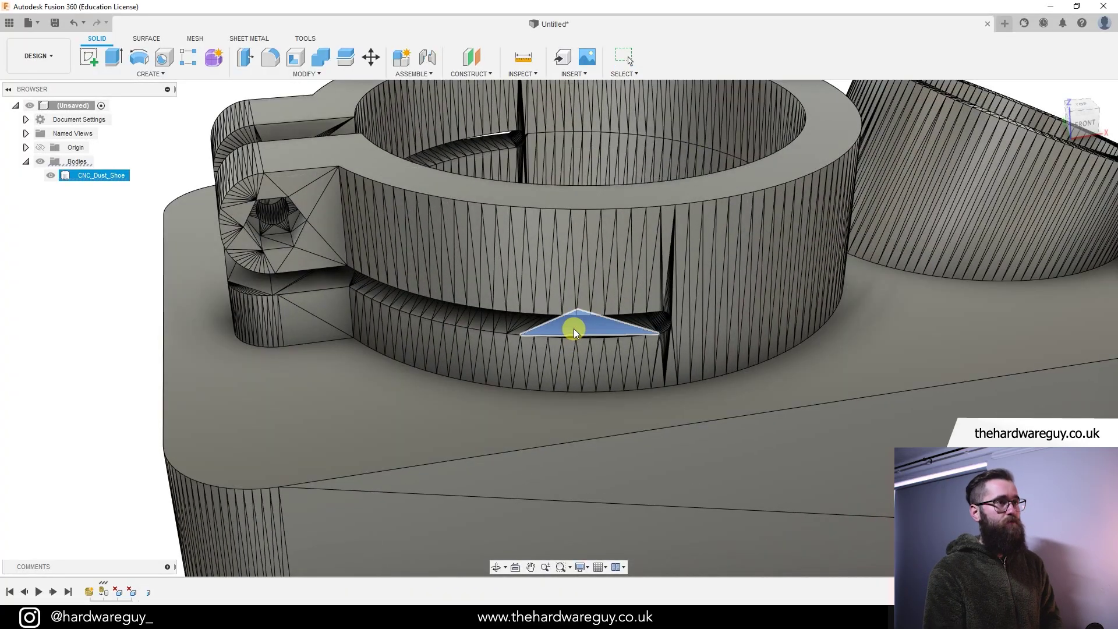
pyautogui.keyDown('shift'); pyautogui.moveTo(574, 328); pyautogui.dragTo(559, 294, button='middle'); pyautogui.keyUp('shift')
pyautogui.scroll(3, 559, 293)
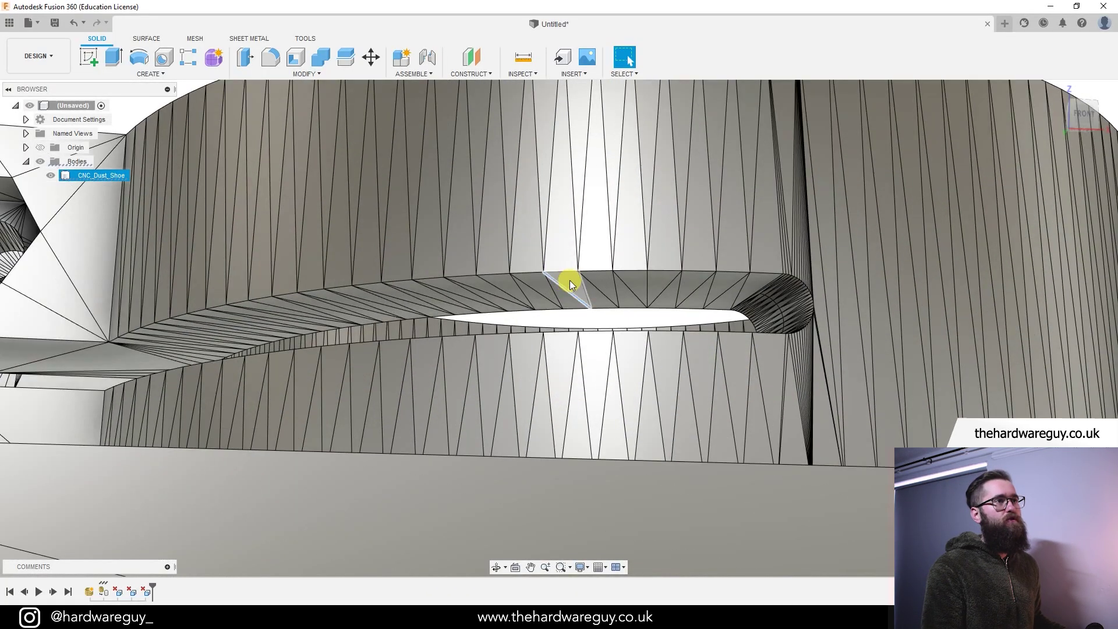
pyautogui.click(569, 282)
pyautogui.press('Delete')
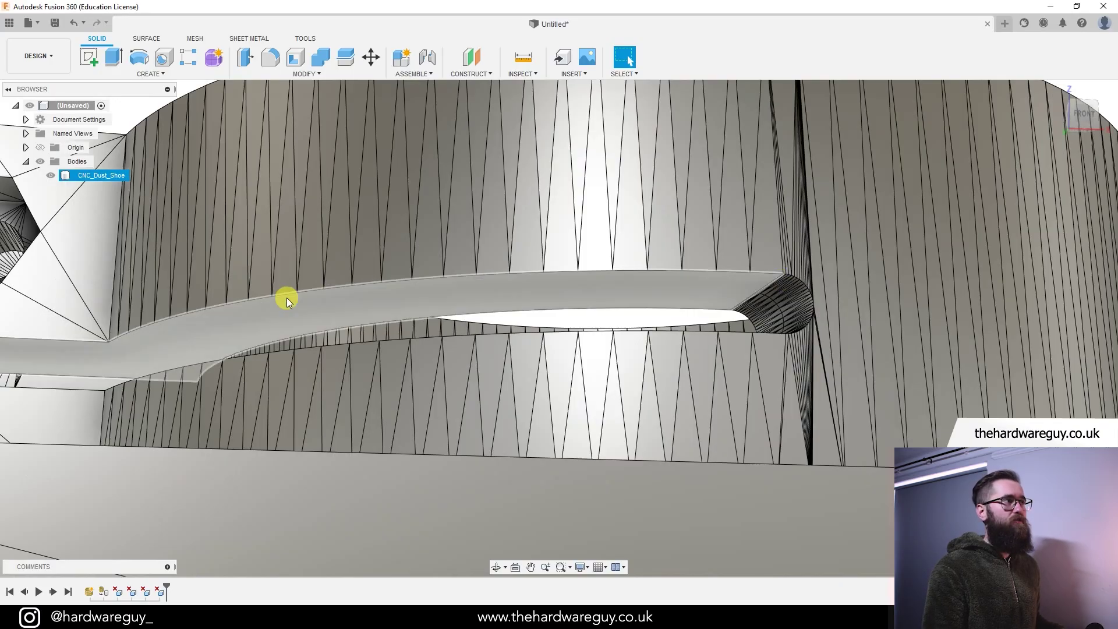
# Delete the stray facets beside the hex hole and on the clamp lip.
pyautogui.scroll(-6, 288, 298)
pyautogui.keyDown('shift'); pyautogui.moveTo(287, 291); pyautogui.dragTo(289, 320, button='middle'); pyautogui.keyUp('shift')
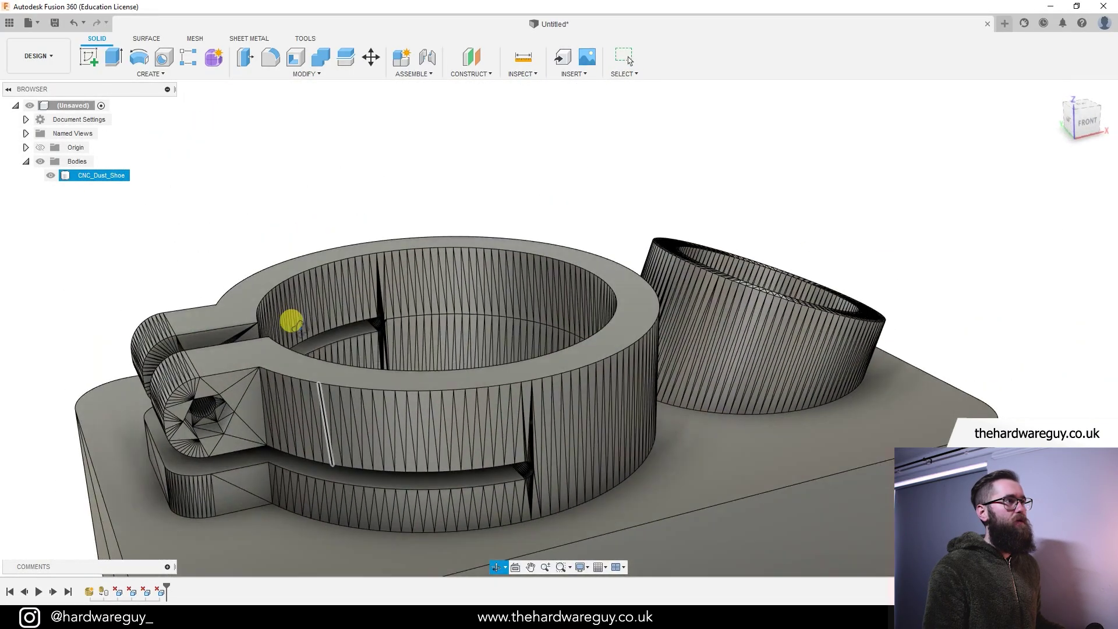
pyautogui.click(250, 400)
pyautogui.press('Delete')
pyautogui.keyDown('shift'); pyautogui.moveTo(250, 399); pyautogui.dragTo(302, 487, button='middle'); pyautogui.keyUp('shift')
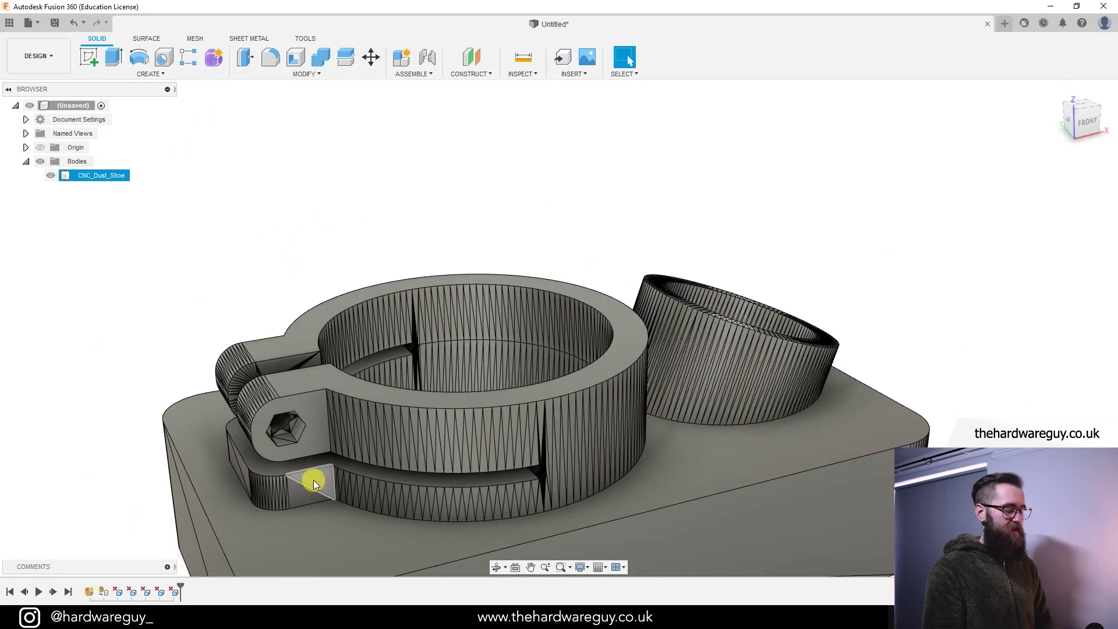
pyautogui.click(313, 480)
pyautogui.press('Delete')
pyautogui.scroll(-5, 435, 474)
# Delete the sloped triangular faces on the side wall and right end.
pyautogui.keyDown('shift'); pyautogui.moveTo(706, 514); pyautogui.dragTo(627, 448, button='middle'); pyautogui.keyUp('shift')
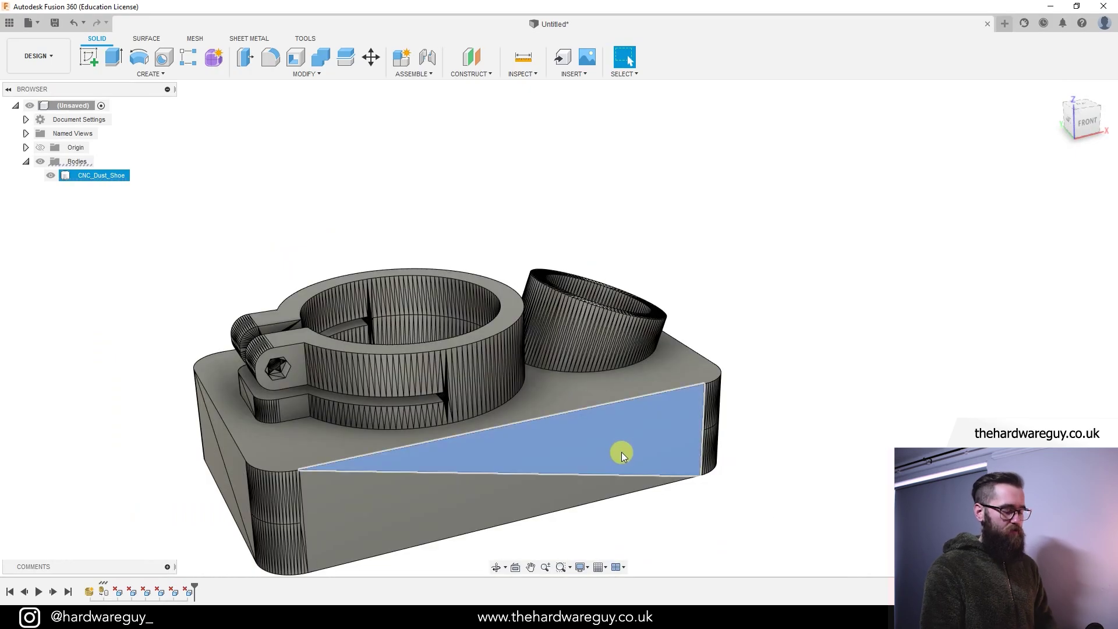
pyautogui.click(620, 451)
pyautogui.moveTo(819, 365); pyautogui.dragTo(634, 392, button='middle')
pyautogui.press('Delete')
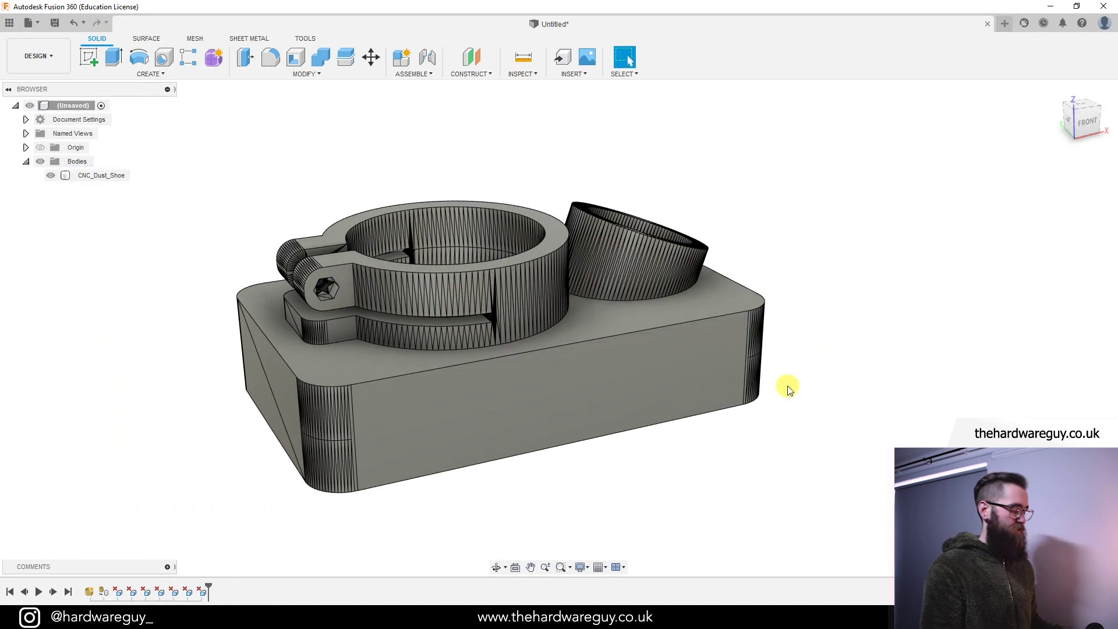
pyautogui.keyDown('shift'); pyautogui.moveTo(784, 374); pyautogui.dragTo(707, 382, button='middle'); pyautogui.keyUp('shift')
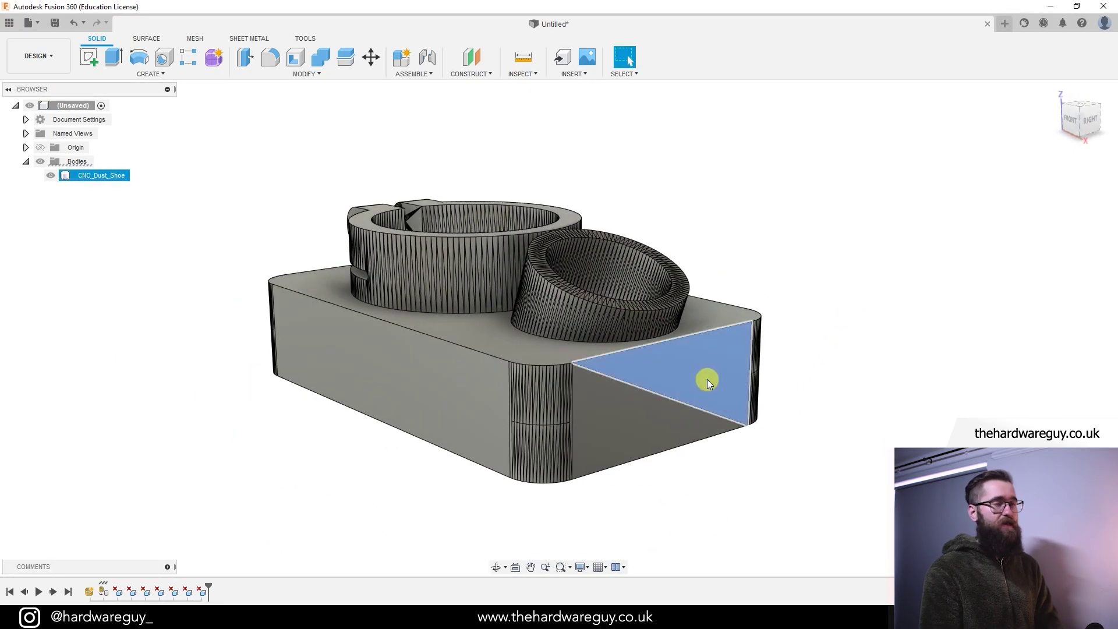
pyautogui.click(706, 379)
pyautogui.press('Delete')
# Delete the thin inner wall face and leftover sliver face on the underside.
pyautogui.keyDown('shift'); pyautogui.moveTo(661, 499); pyautogui.dragTo(657, 225, button='middle'); pyautogui.keyUp('shift')
pyautogui.click(648, 201)
pyautogui.press('Delete')
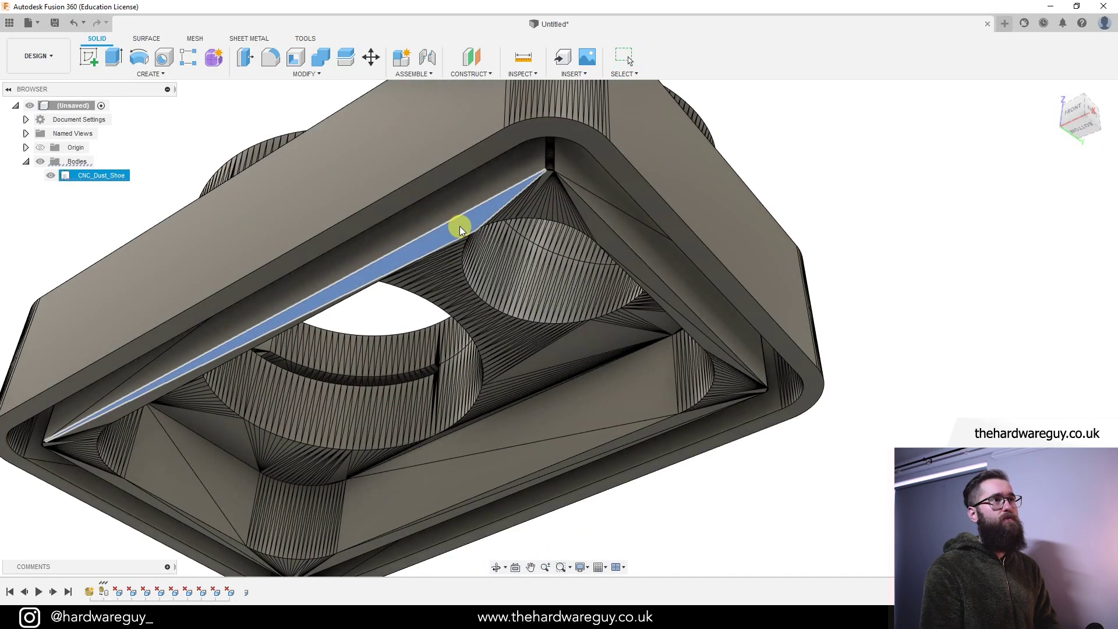
pyautogui.click(459, 226)
pyautogui.press('Delete')
pyautogui.keyDown('shift'); pyautogui.moveTo(582, 340); pyautogui.dragTo(830, 330, button='middle'); pyautogui.keyUp('shift')
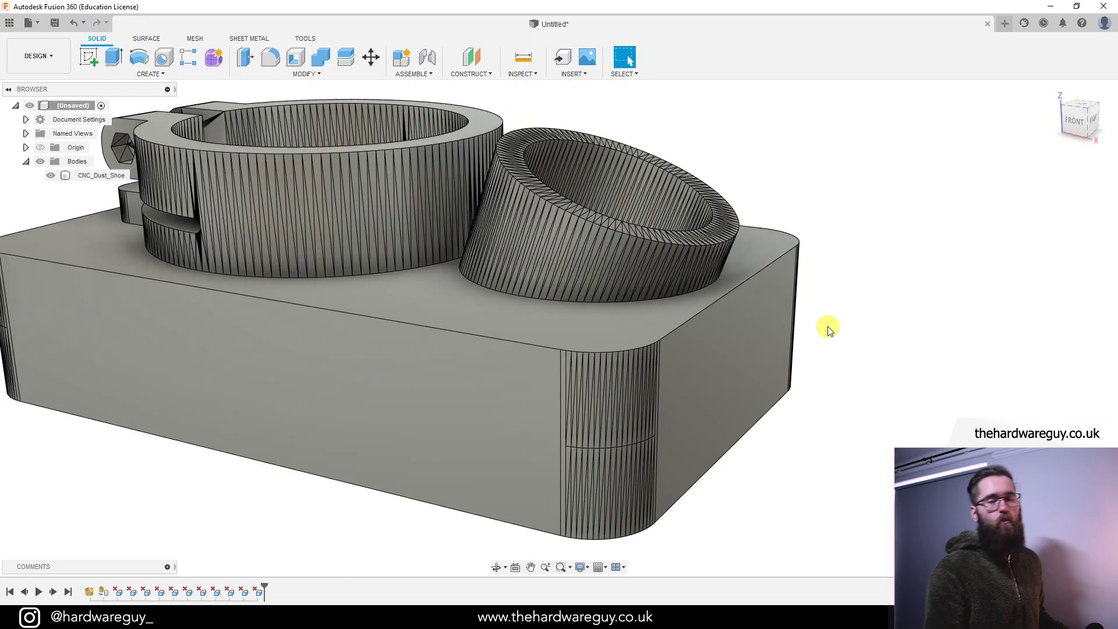
# Zoom into the base's rounded corner and delete its six narrow sliver faces.
pyautogui.click(763, 352)
pyautogui.scroll(5, 617, 393)
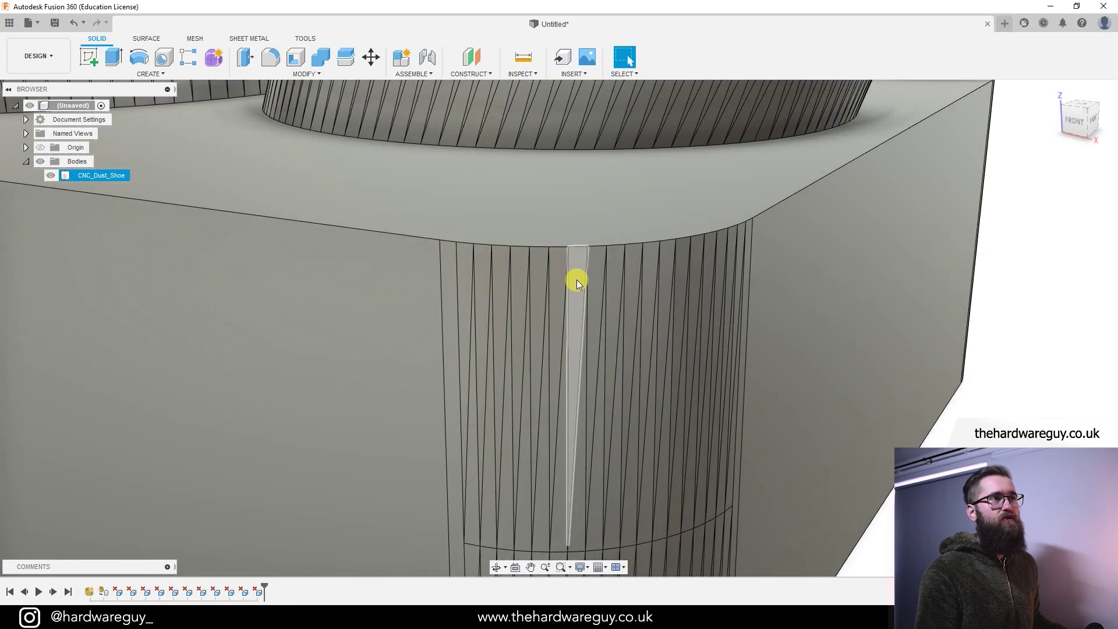
pyautogui.click(501, 267)
pyautogui.moveTo(501, 267)
pyautogui.keyDown('shift'); pyautogui.mouseDown(button='middle')
pyautogui.moveTo(500, 257)
pyautogui.moveTo(512, 312)
pyautogui.moveTo(532, 295)
pyautogui.moveTo(508, 255)
pyautogui.mouseUp(button='middle'); pyautogui.keyUp('shift')
pyautogui.click(508, 255)
pyautogui.press('Delete')
pyautogui.click(541, 257)
pyautogui.press('Delete')
pyautogui.click(522, 263)
pyautogui.press('Delete')
pyautogui.click(489, 263)
pyautogui.press('Delete')
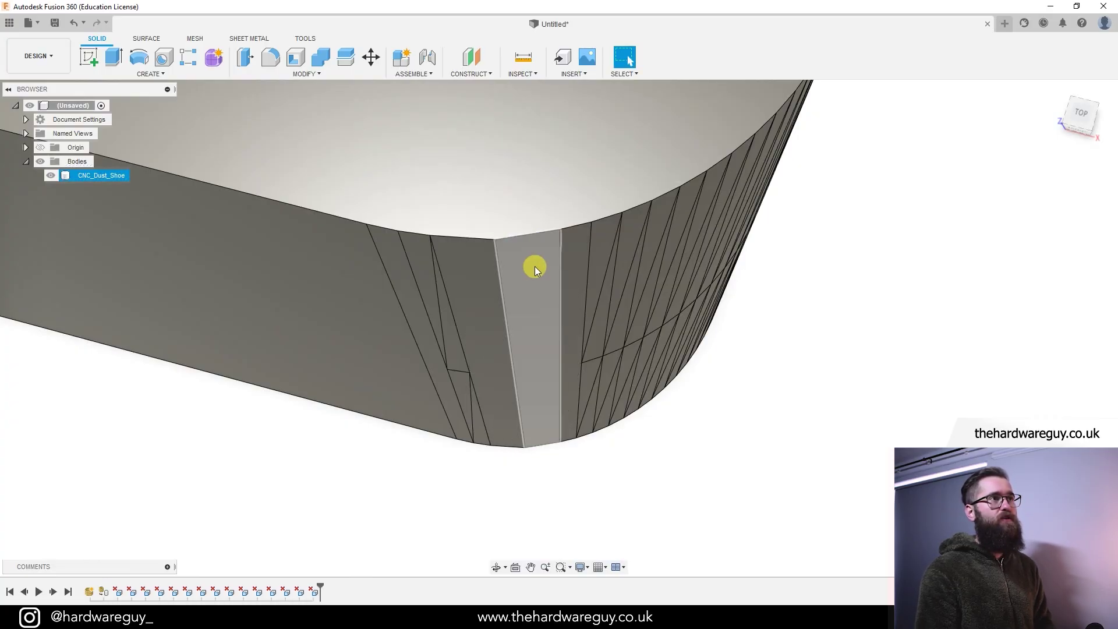
pyautogui.click(542, 262)
pyautogui.press('Delete')
pyautogui.click(579, 248)
pyautogui.press('Delete')
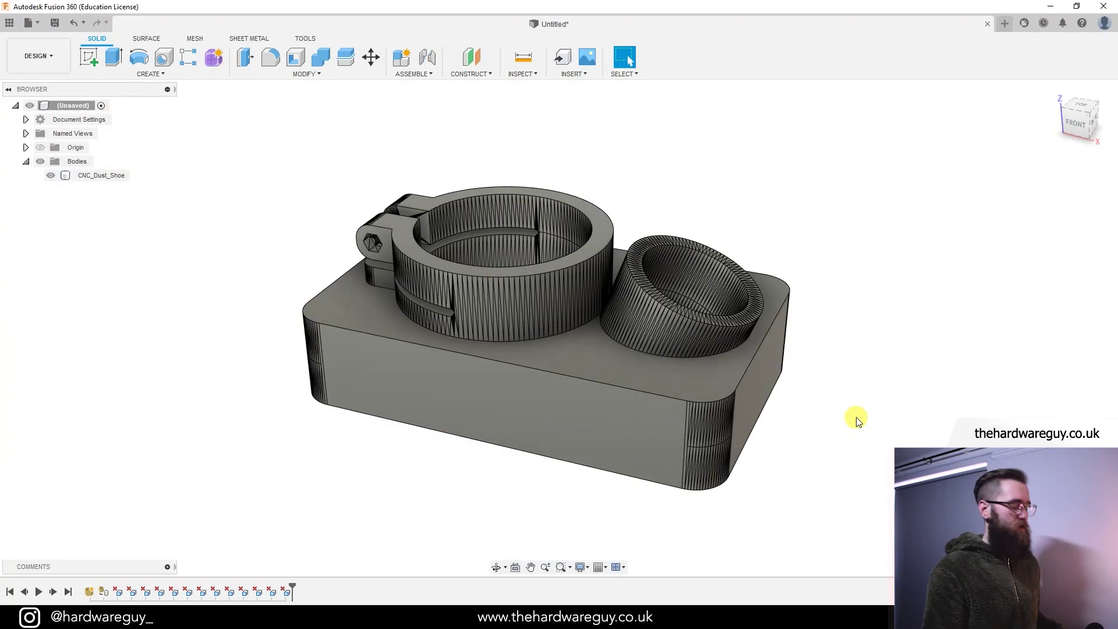
# From below, select the bottom rim and inner ledge faces and extrude them 10 mm with Join.
pyautogui.keyDown('shift'); pyautogui.moveTo(851, 419); pyautogui.dragTo(833, 344, button='middle'); pyautogui.keyUp('shift')
pyautogui.scroll(3, 707, 282)
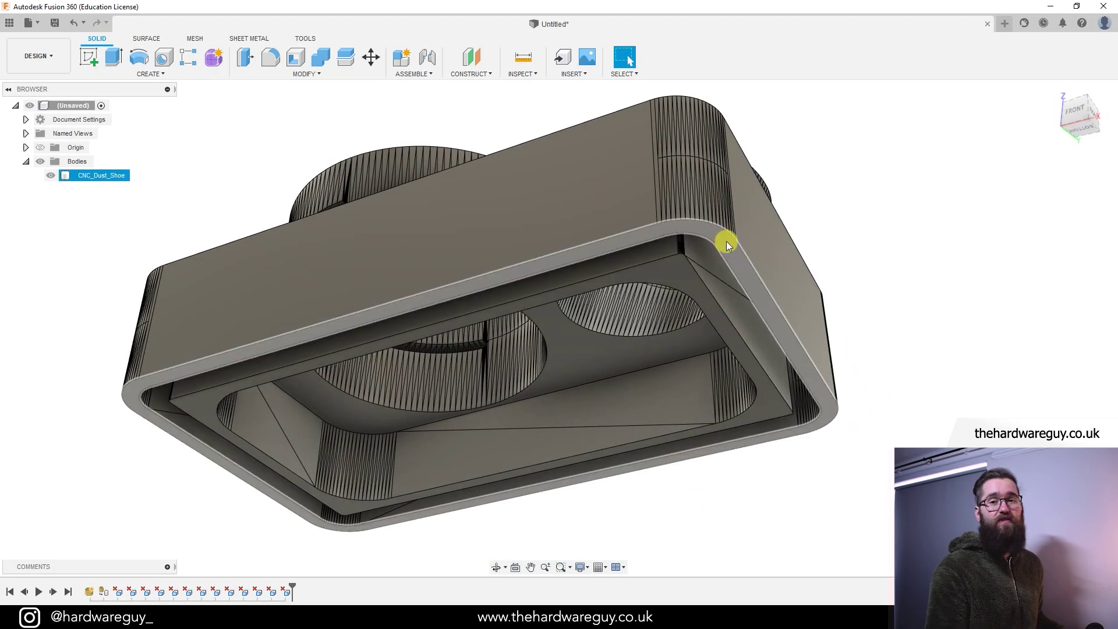
pyautogui.click(725, 241)
pyautogui.keyDown('shift'); pyautogui.click(695, 285); pyautogui.keyUp('shift')
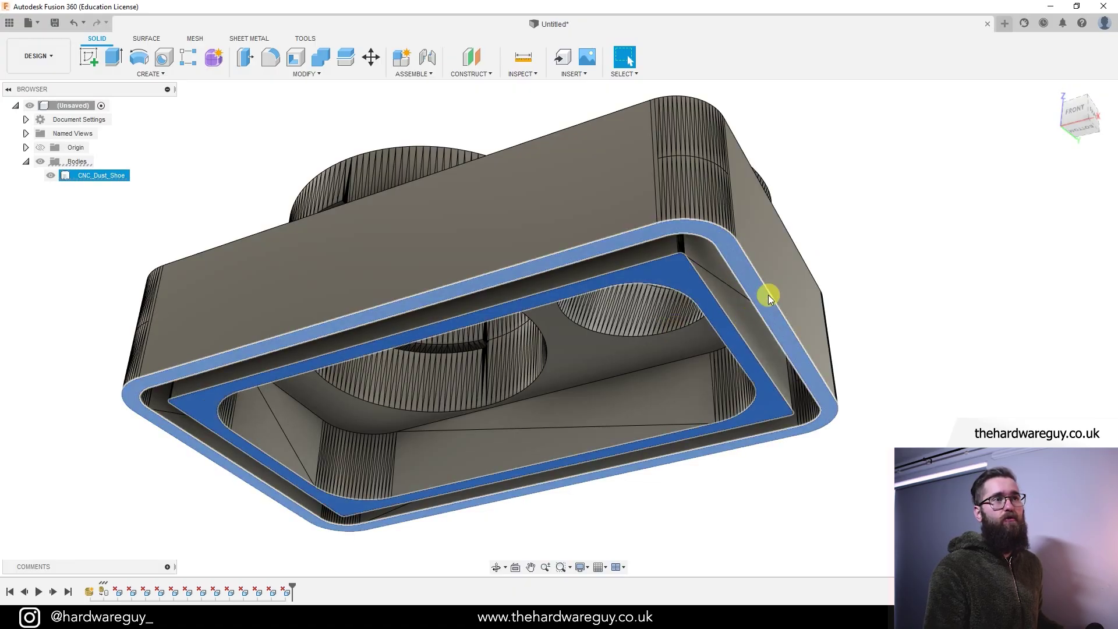
pyautogui.click(114, 58)
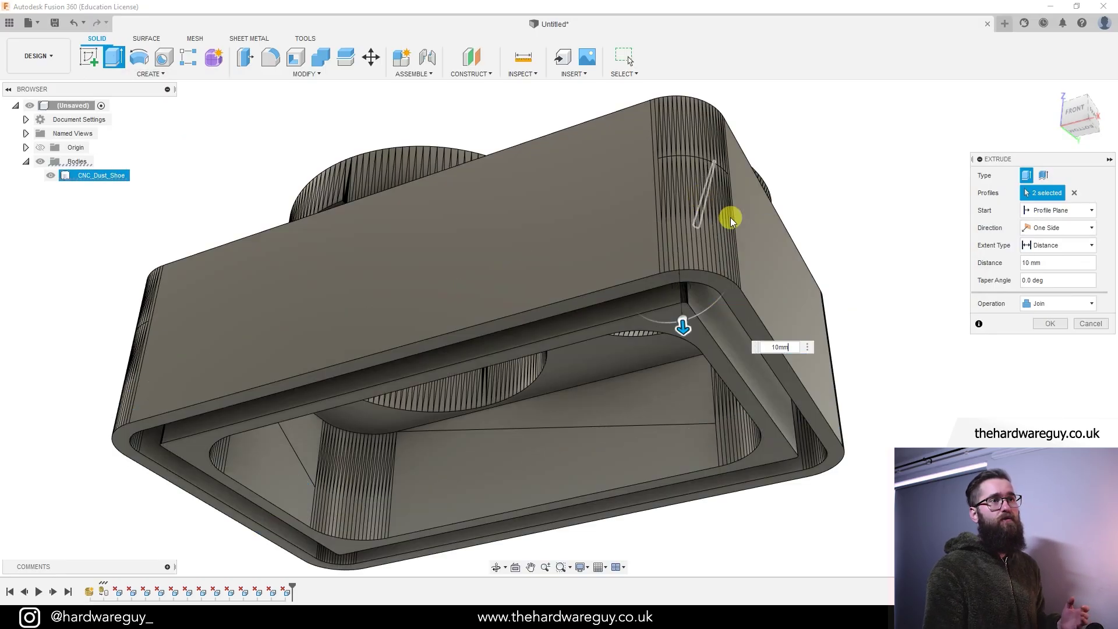
pyautogui.click(1046, 323)
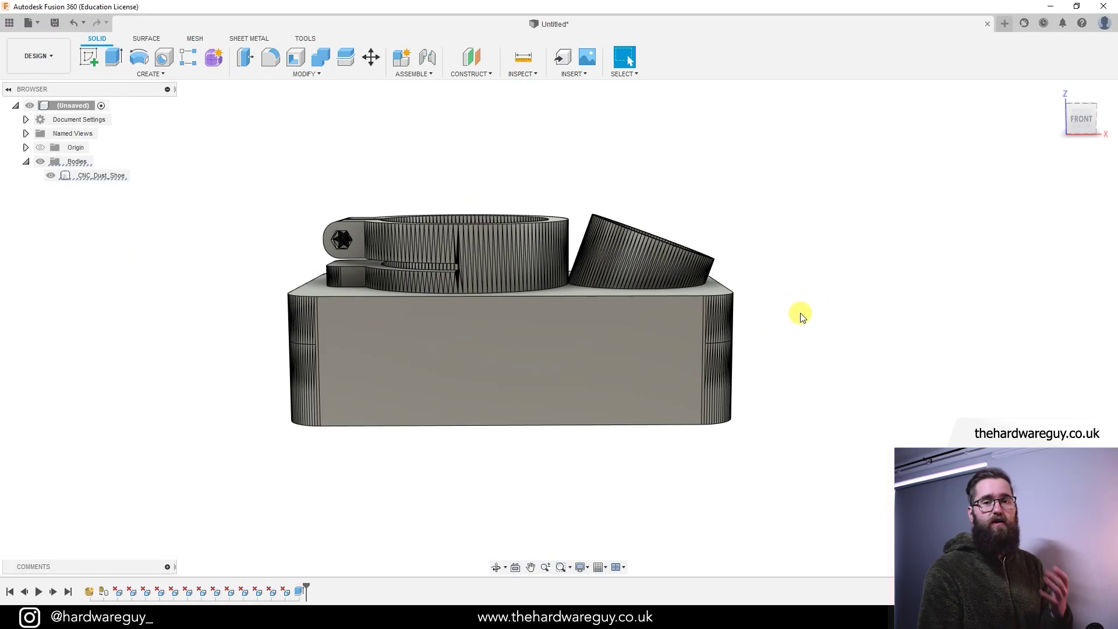
# Start a sketch on the base's front face and begin a circle centred at the origin.
pyautogui.click(88, 60)
pyautogui.click(526, 344)
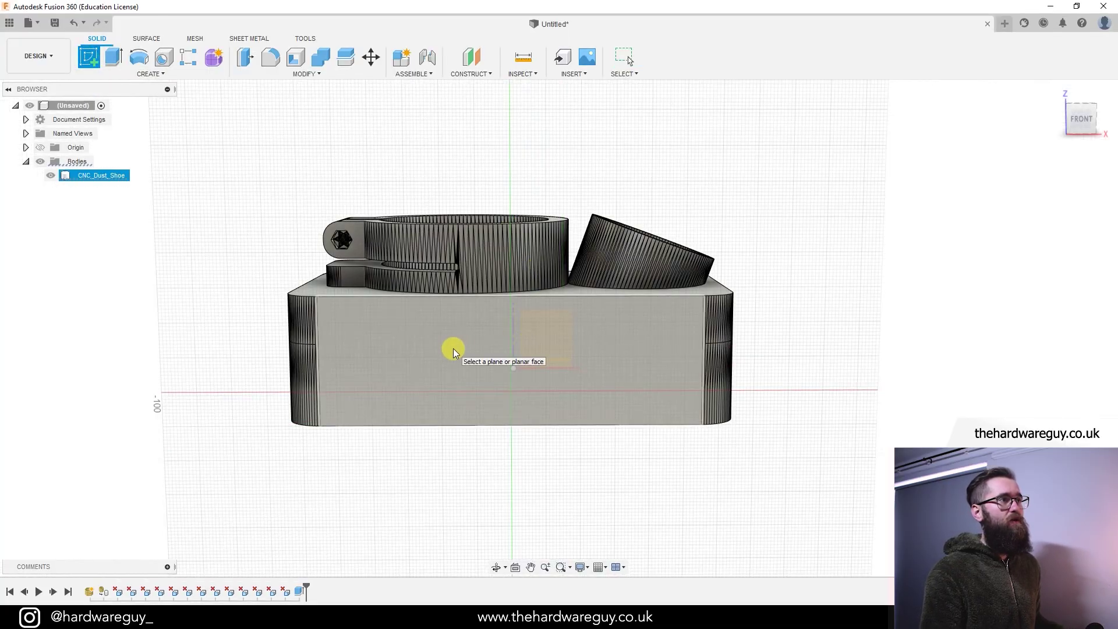
pyautogui.keyDown('shift'); pyautogui.moveTo(435, 356); pyautogui.dragTo(499, 374, button='middle'); pyautogui.keyUp('shift')
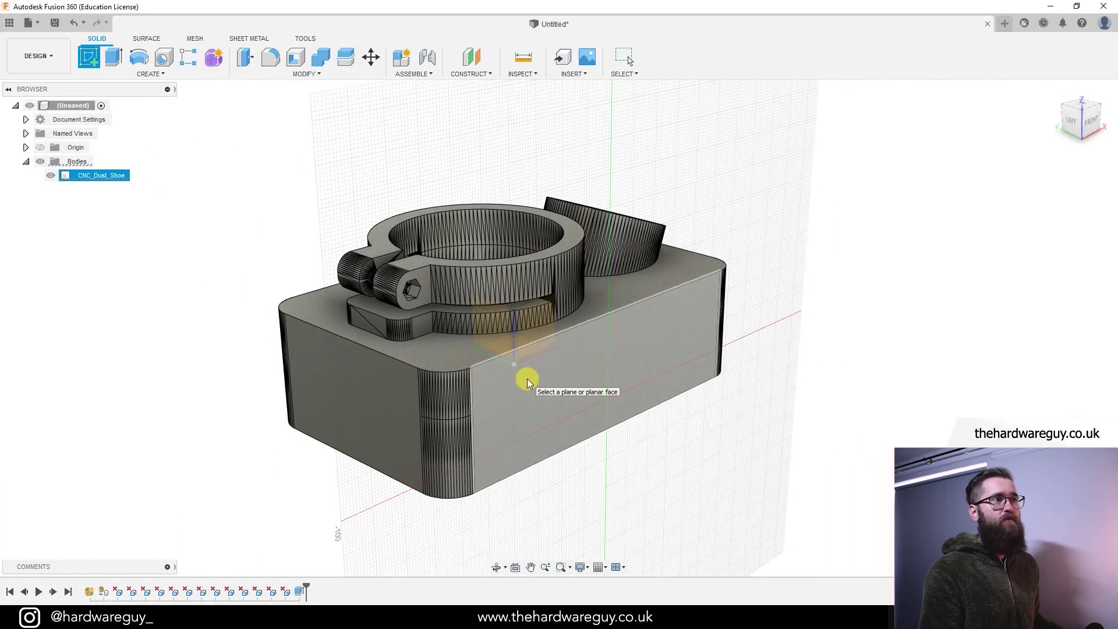
pyautogui.click(524, 380)
pyautogui.scroll(3, 700, 345)
pyautogui.press('c')
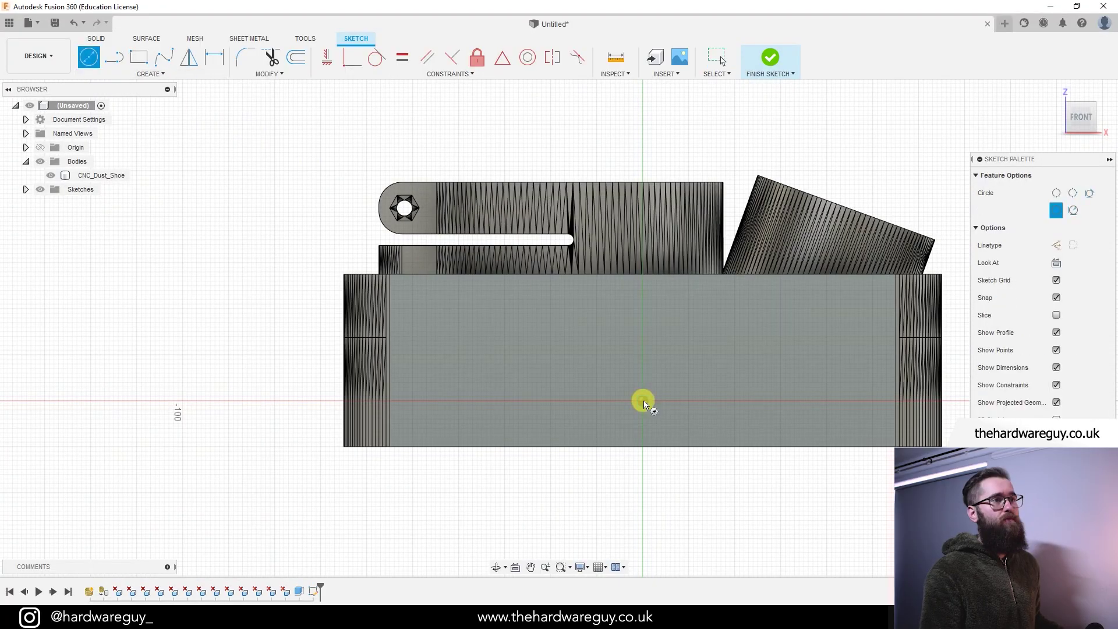
pyautogui.click(643, 400)
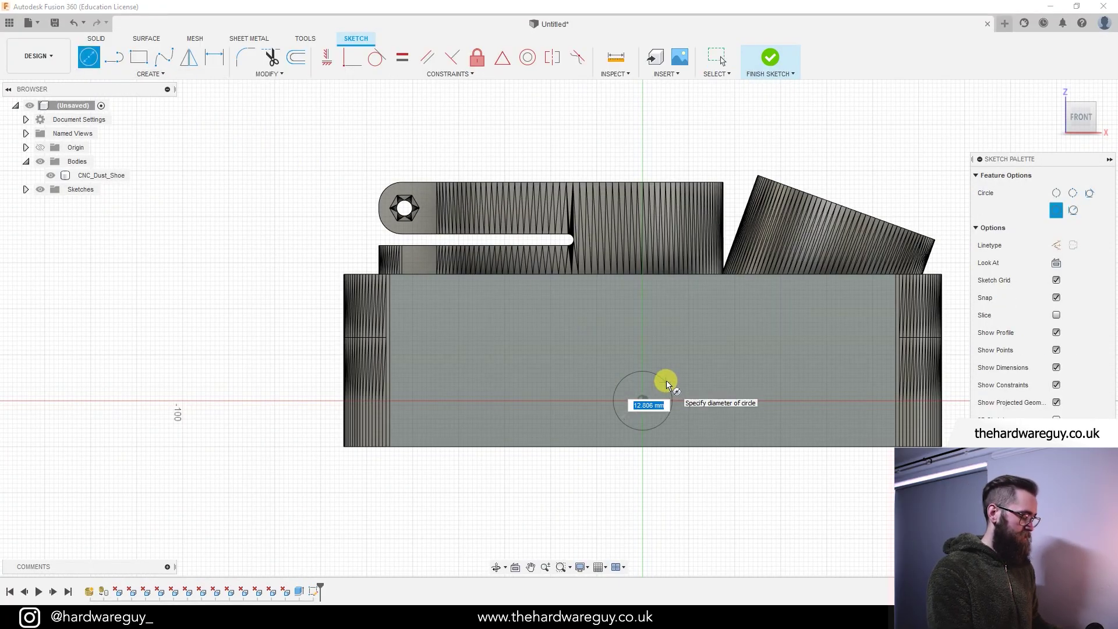
# Complete the 12 mm circle sketch and select its profile for extrusion.
pyautogui.press('Return')
pyautogui.click(770, 57)
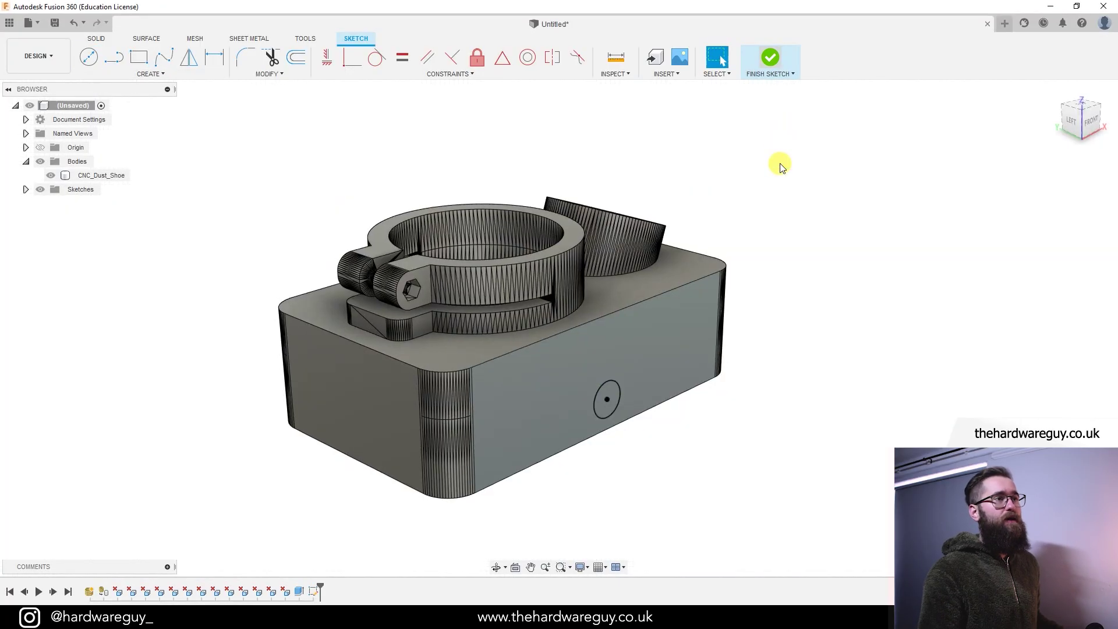
pyautogui.click(114, 57)
pyautogui.click(606, 399)
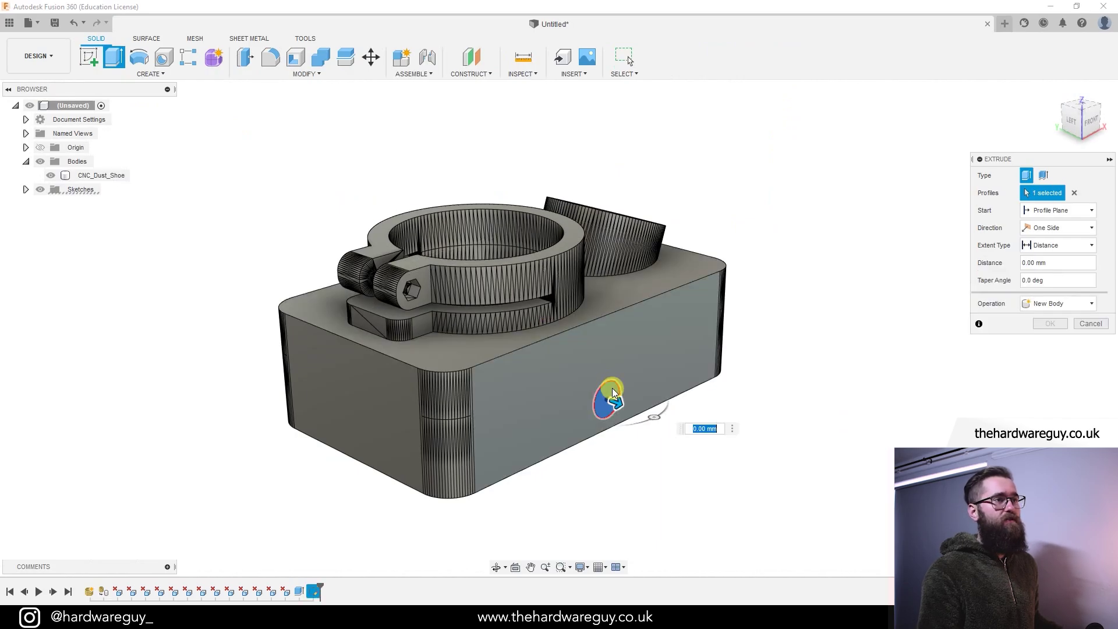
pyautogui.keyDown('shift'); pyautogui.moveTo(607, 399); pyautogui.dragTo(990, 245, button='middle'); pyautogui.keyUp('shift')
# Extrude the circle as a cut up to the inner face, making a hole through the front wall.
pyautogui.click(1055, 246)
pyautogui.click(1047, 274)
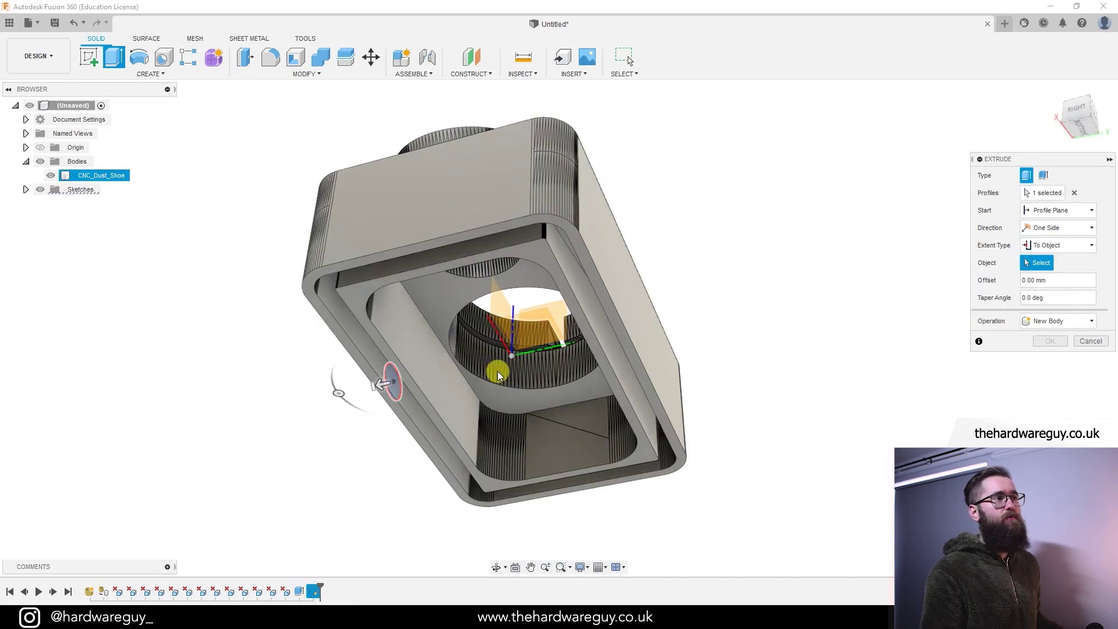
pyautogui.click(492, 366)
pyautogui.keyDown('shift'); pyautogui.moveTo(439, 303); pyautogui.dragTo(302, 349, button='middle'); pyautogui.keyUp('shift')
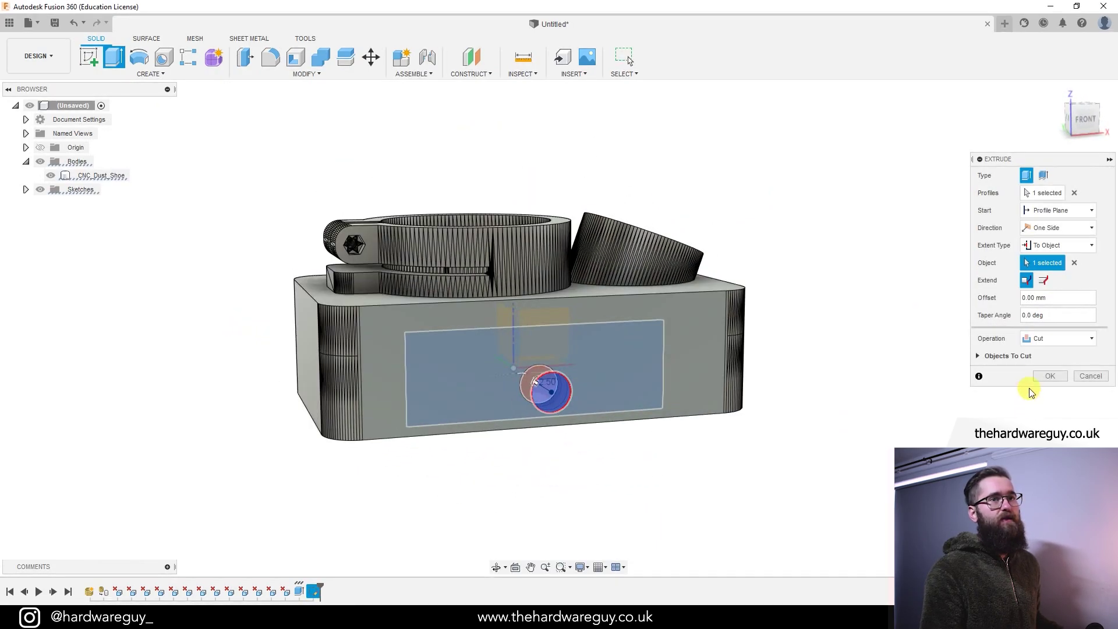
pyautogui.press('Return')
pyautogui.keyDown('shift'); pyautogui.moveTo(842, 383); pyautogui.dragTo(772, 387, button='middle'); pyautogui.keyUp('shift')
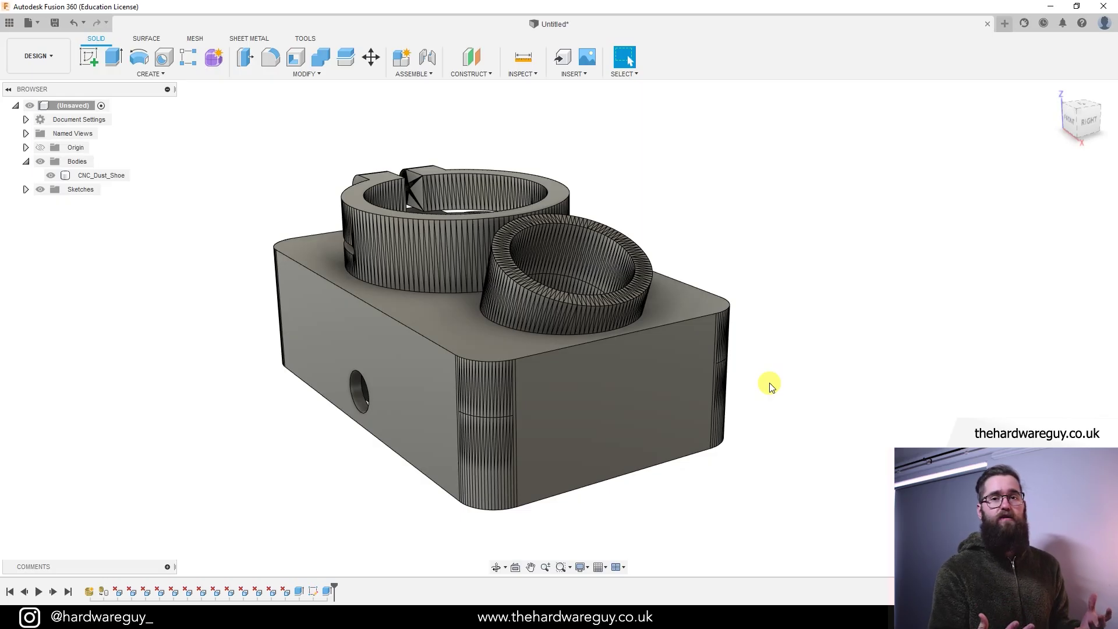
pyautogui.keyDown('shift'); pyautogui.moveTo(771, 386); pyautogui.dragTo(796, 360, button='middle'); pyautogui.keyUp('shift')
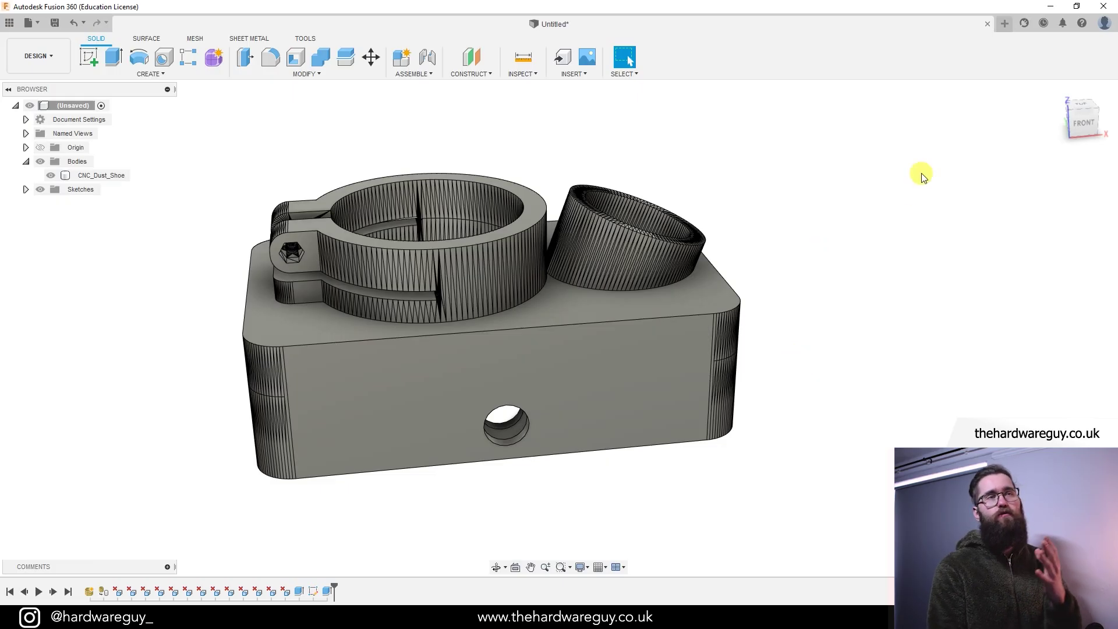
# Close the old design without saving and insert the CNC_Dust_Shoe mesh, centred and moved to ground.
pyautogui.click(987, 24)
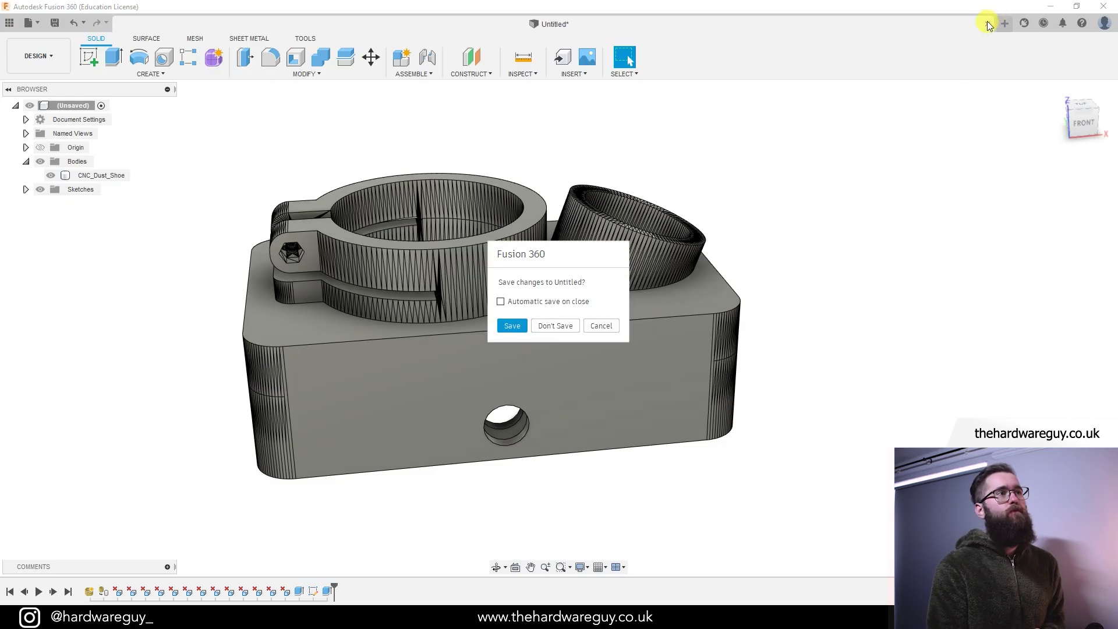
pyautogui.click(560, 322)
pyautogui.click(570, 74)
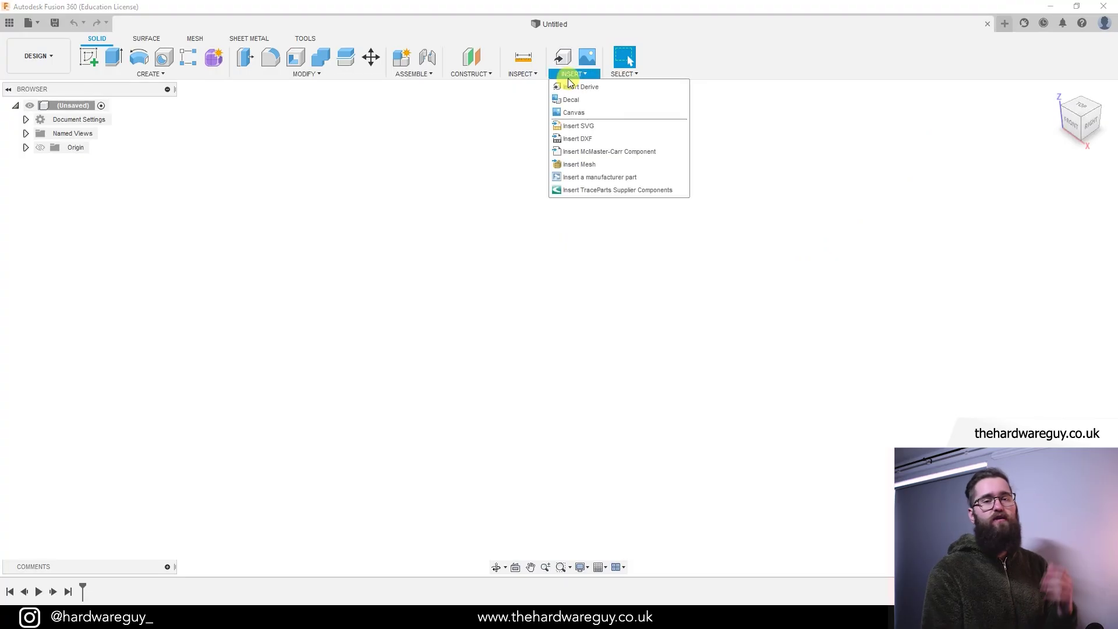
pyautogui.click(586, 166)
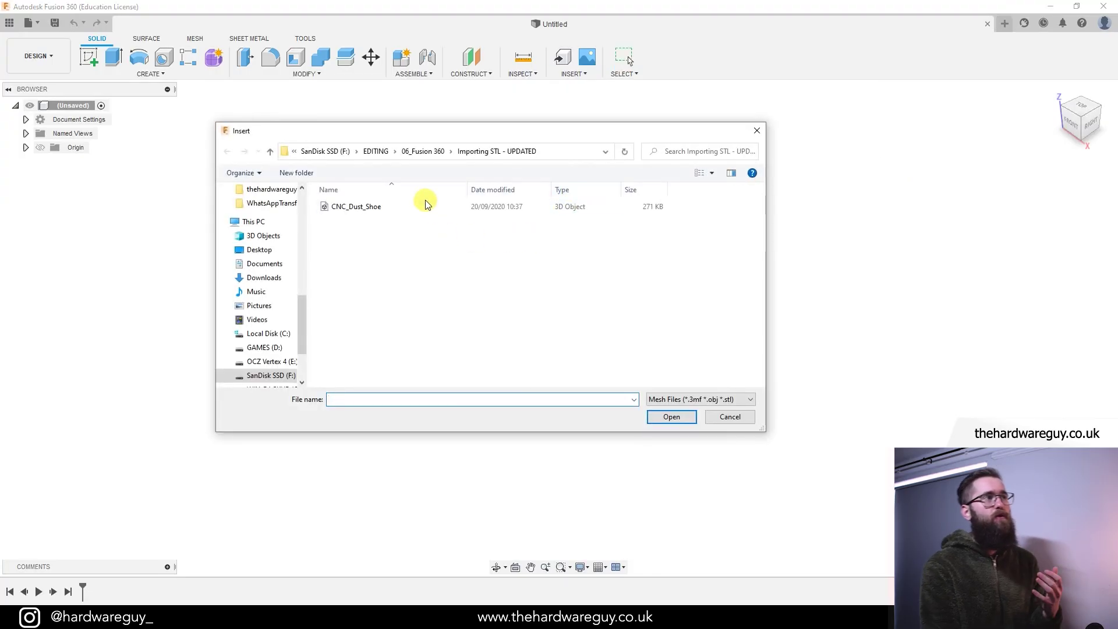
pyautogui.click(424, 208)
pyautogui.click(669, 418)
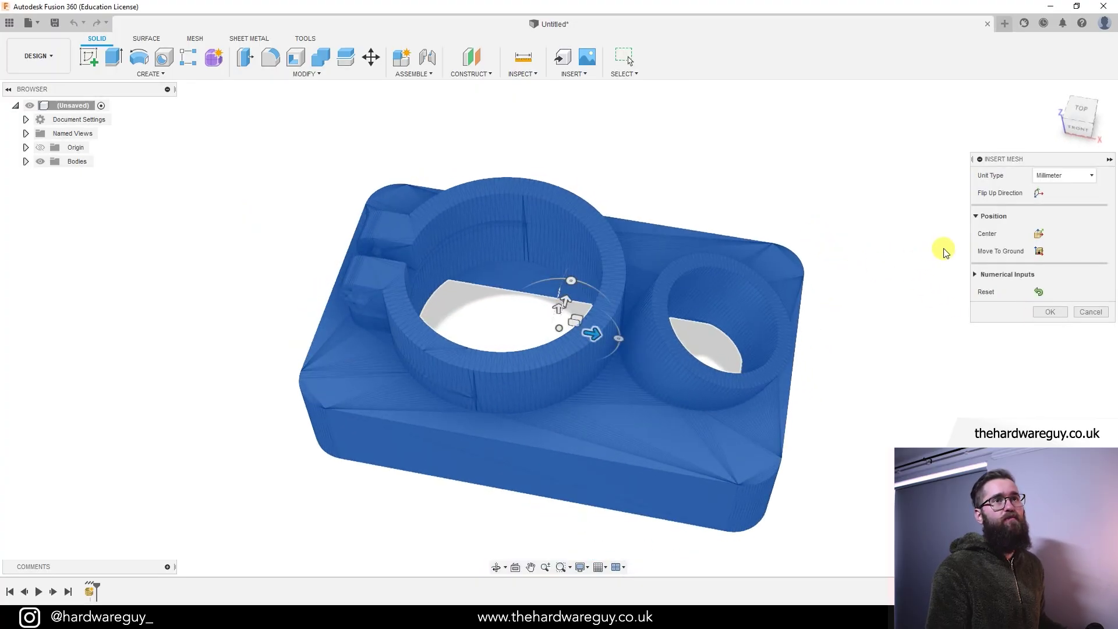
pyautogui.click(1038, 235)
pyautogui.click(1038, 250)
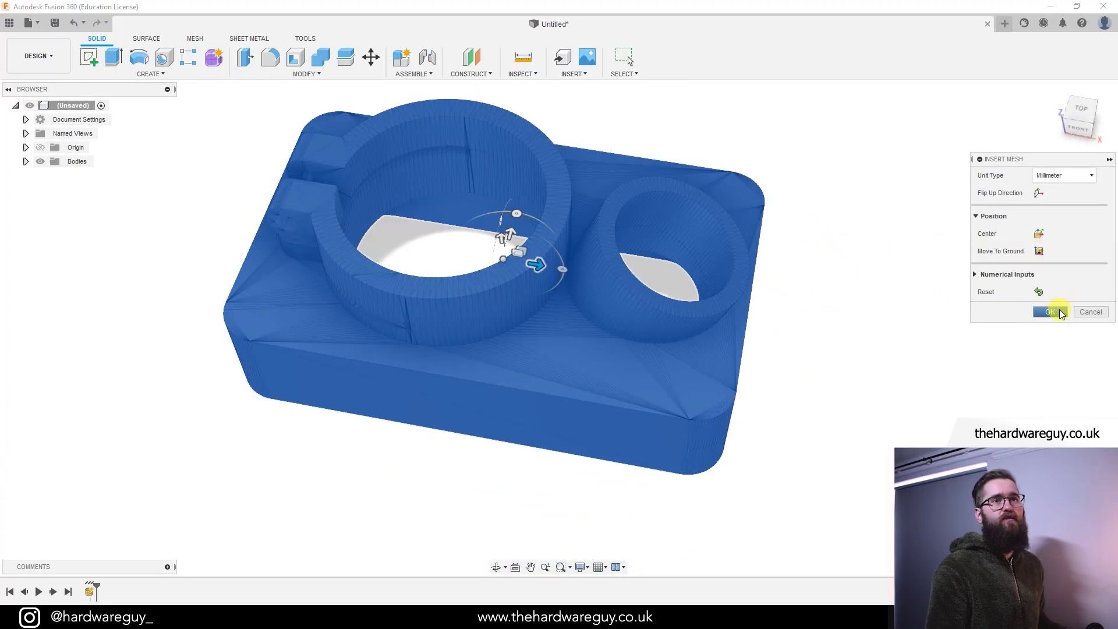
pyautogui.click(1055, 313)
pyautogui.keyDown('shift'); pyautogui.moveTo(881, 349); pyautogui.dragTo(828, 310, button='middle'); pyautogui.keyUp('shift')
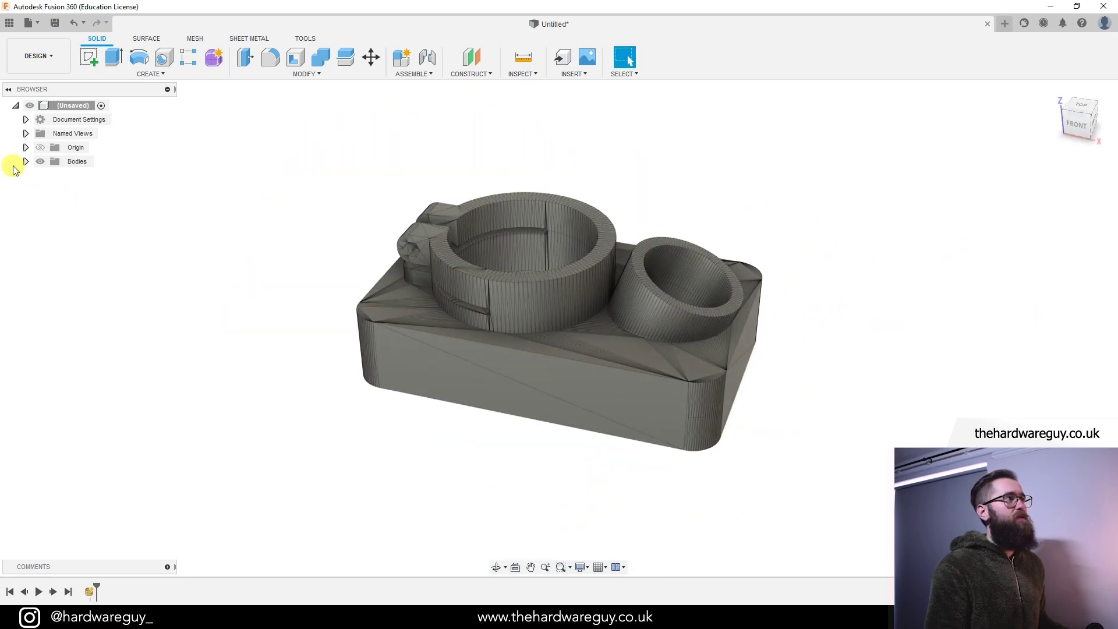
# Launch Generate Face Groups from MESH > Prepare with the CNC_Dust_Shoe body as input.
pyautogui.click(26, 161)
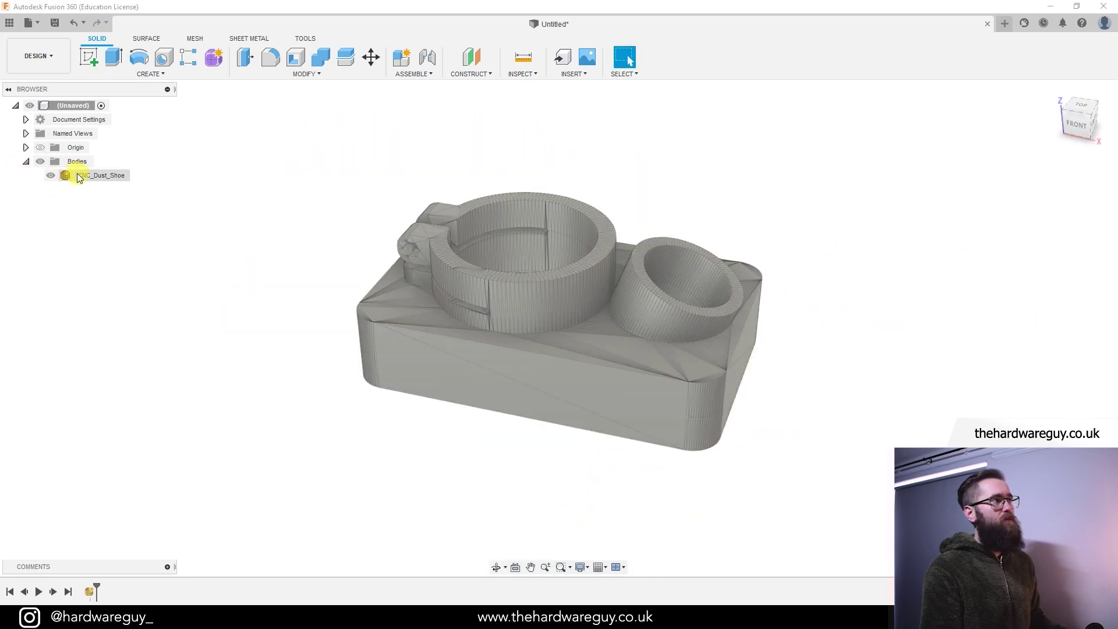
pyautogui.click(65, 174)
pyautogui.click(798, 326)
pyautogui.scroll(2, 848, 294)
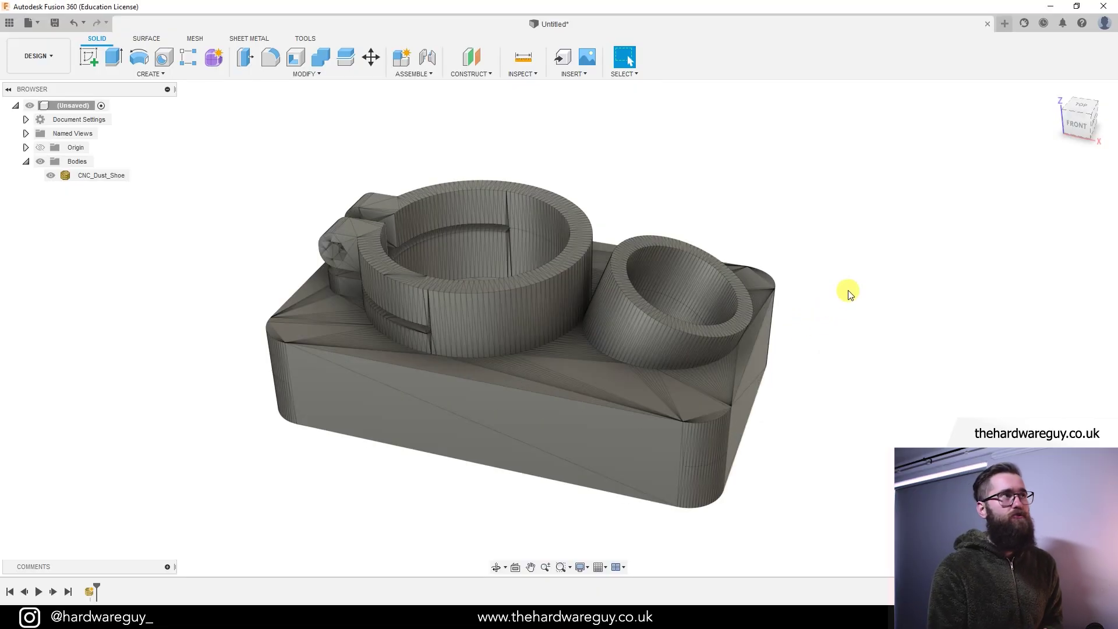
pyautogui.click(195, 40)
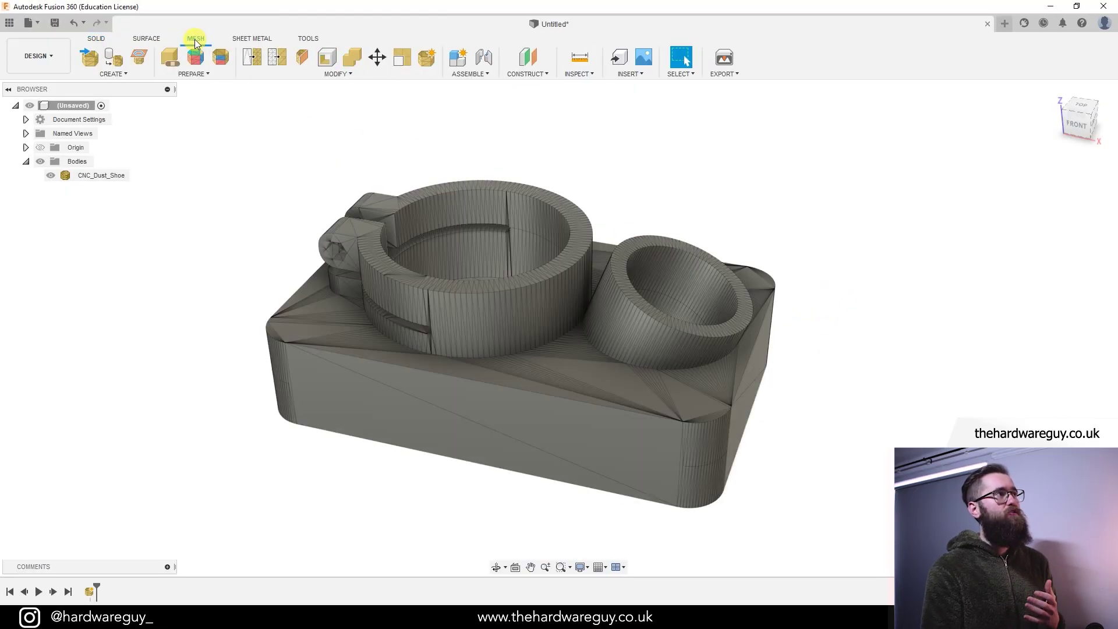
pyautogui.click(212, 75)
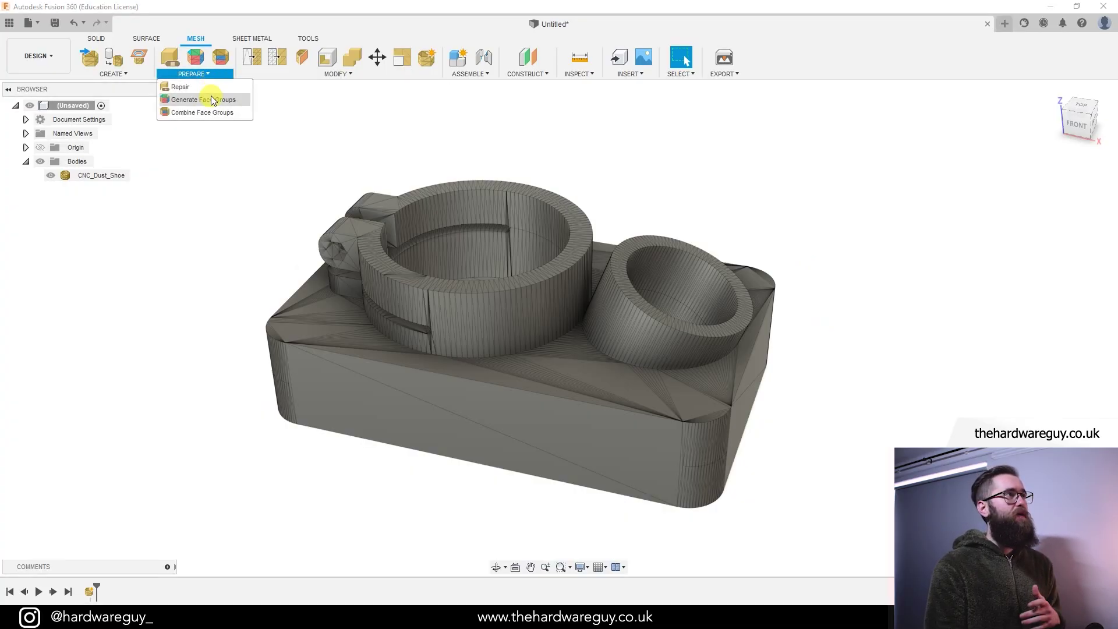
pyautogui.click(202, 100)
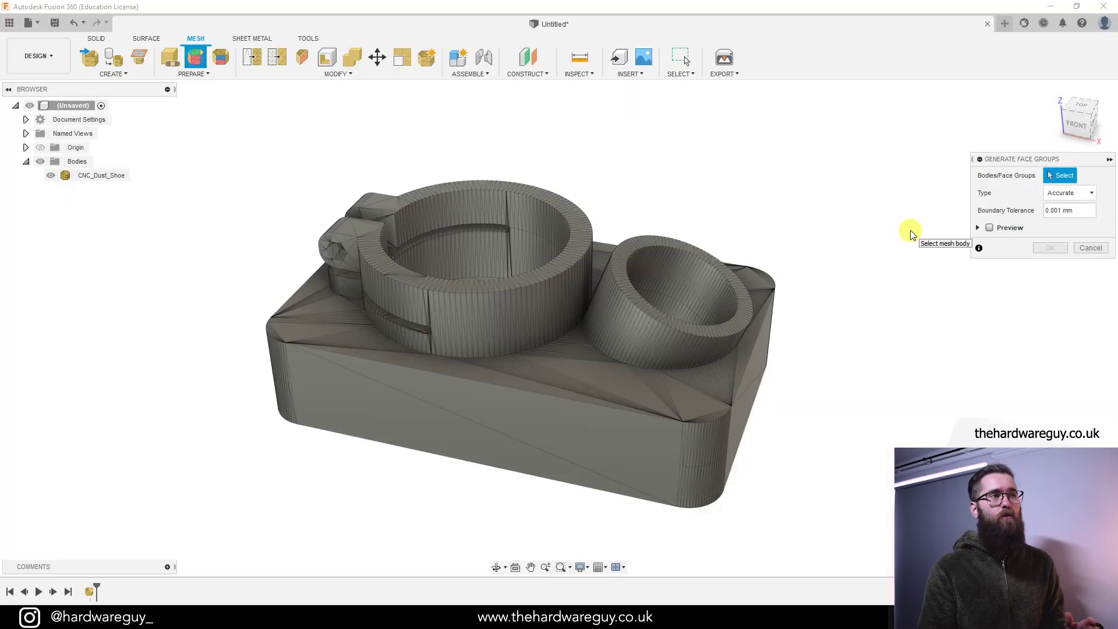
pyautogui.click(536, 311)
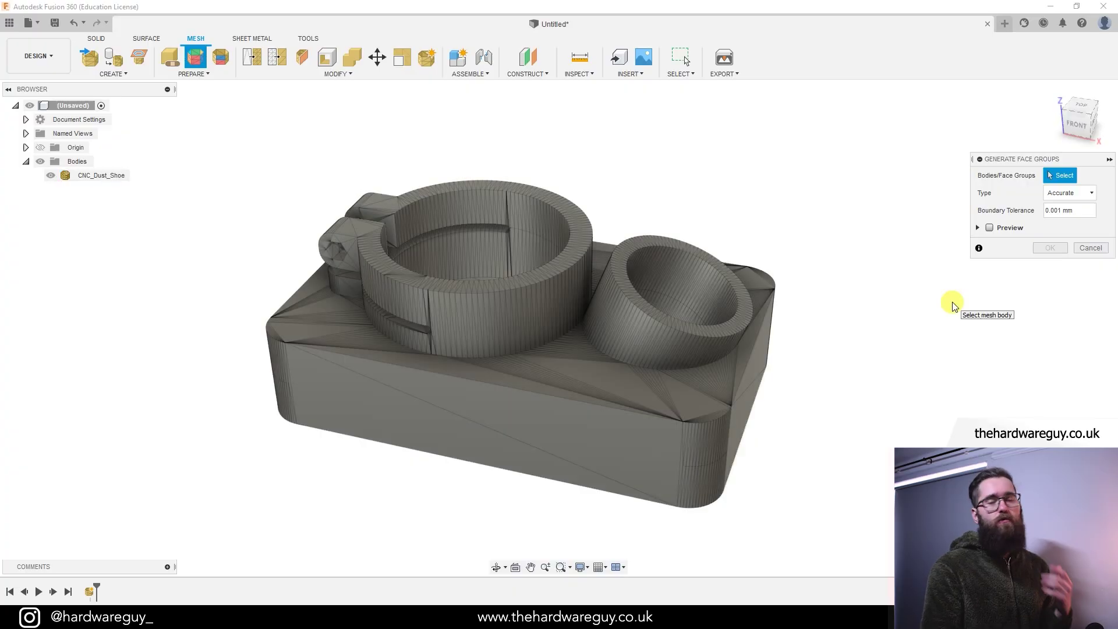
pyautogui.click(600, 355)
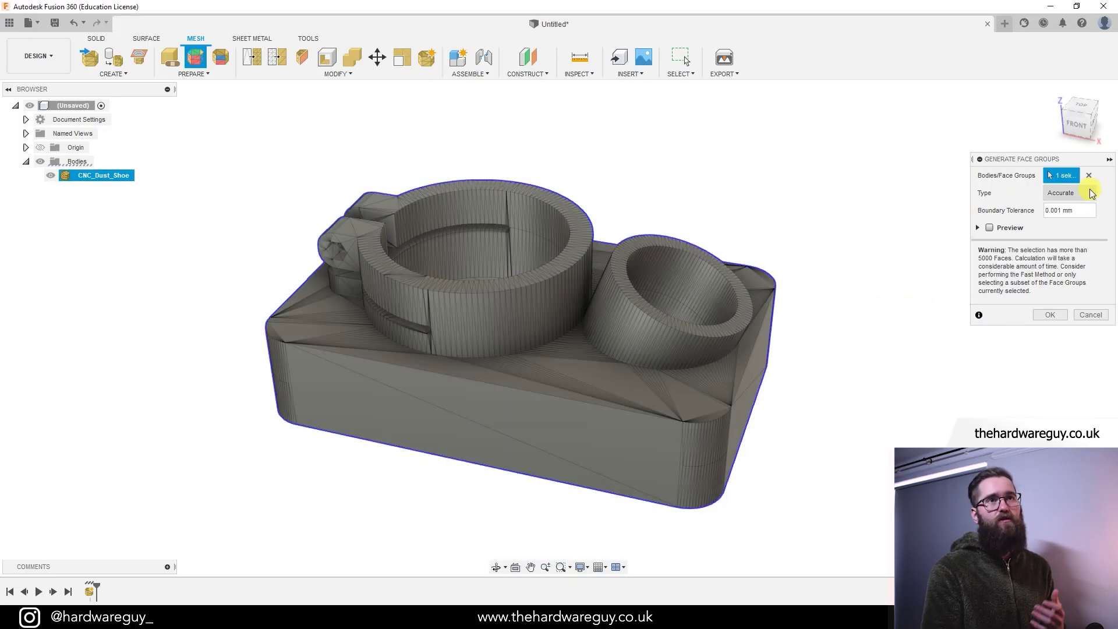
# Keep the Accurate type with 0.001 mm boundary tolerance and generate the face groups.
pyautogui.click(1091, 192)
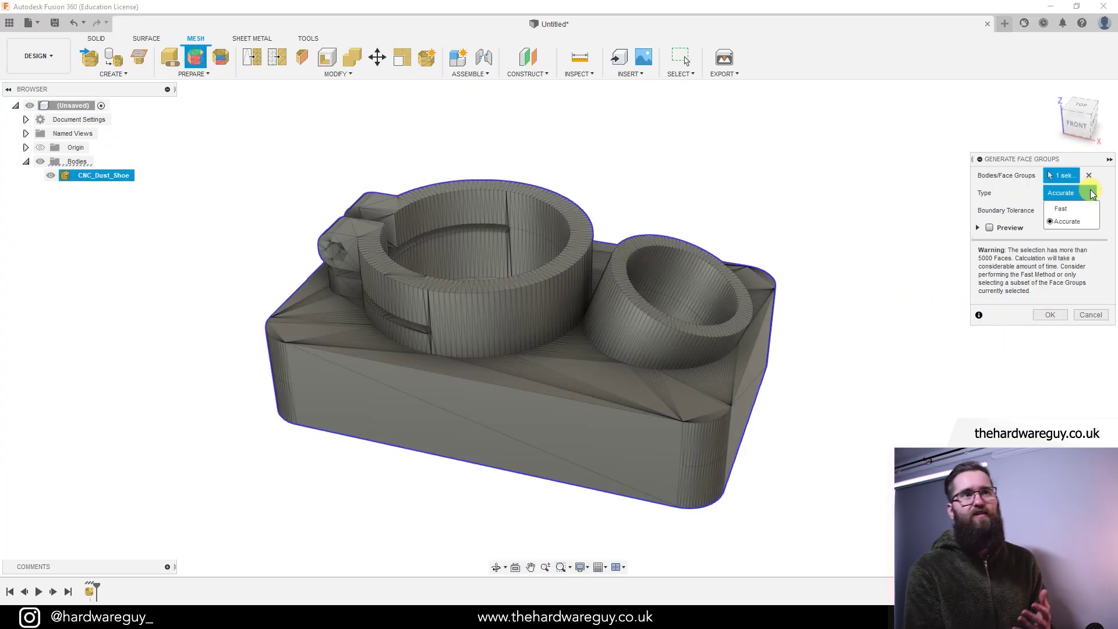
pyautogui.click(1093, 193)
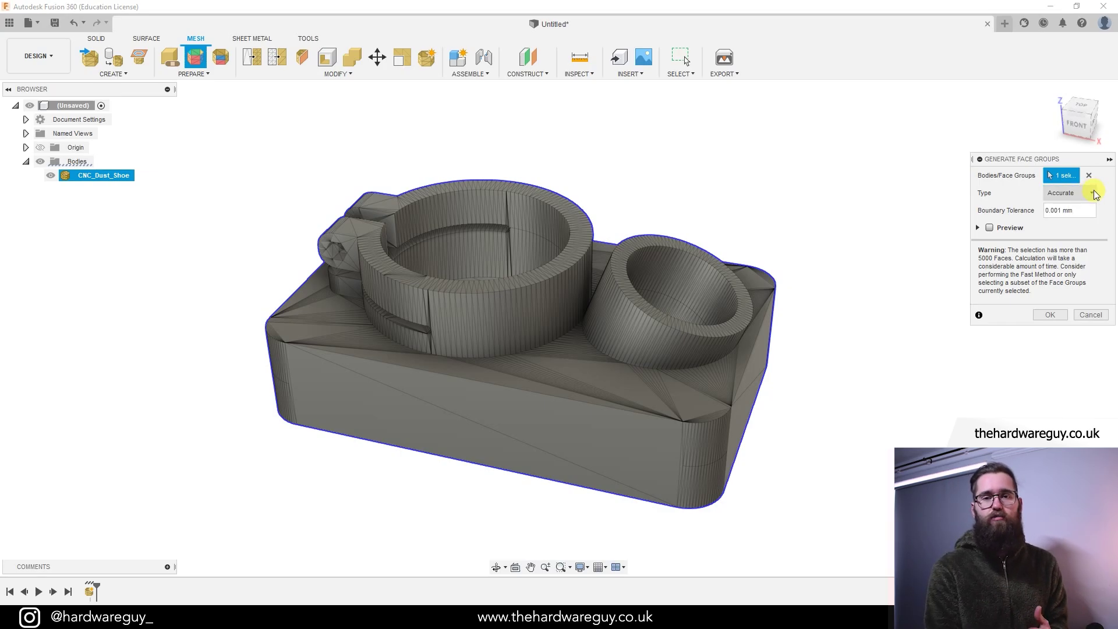
pyautogui.click(1092, 193)
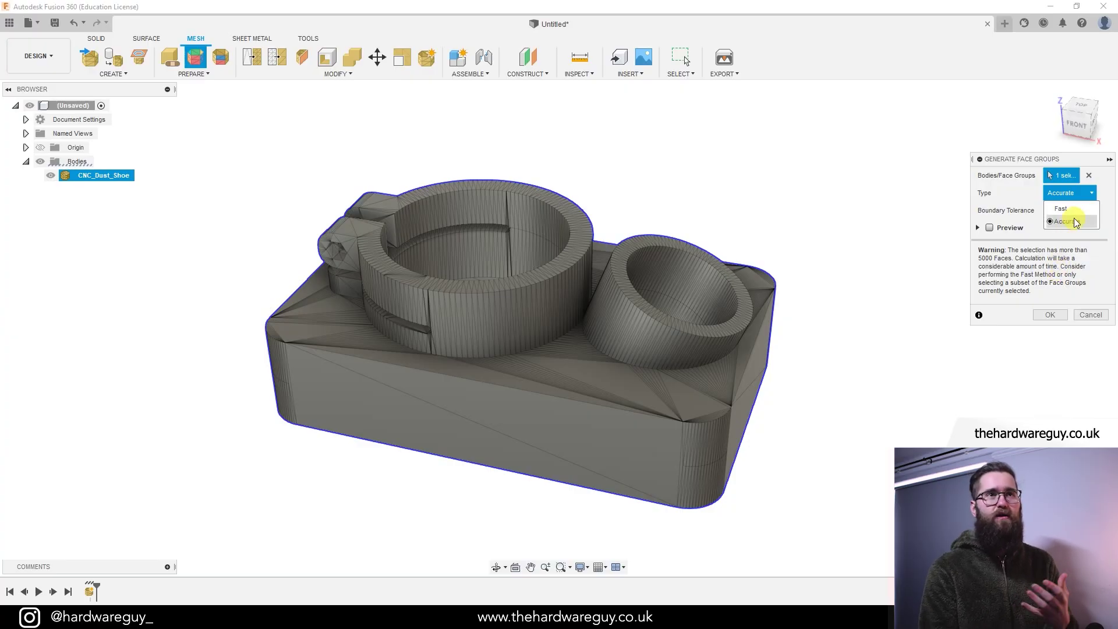
pyautogui.click(1064, 266)
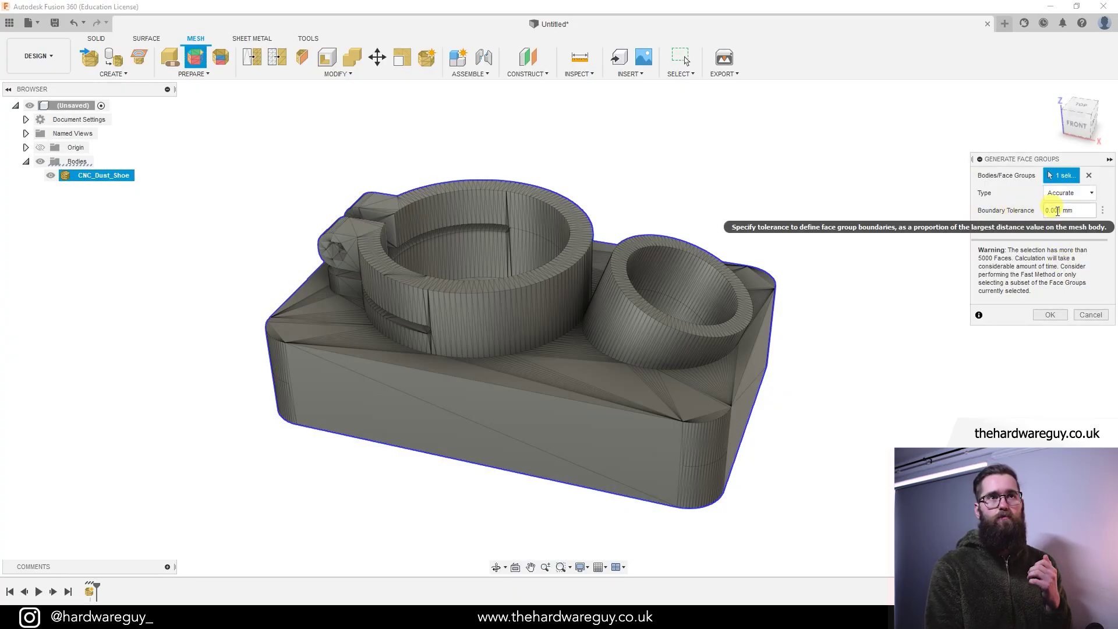
pyautogui.click(1050, 315)
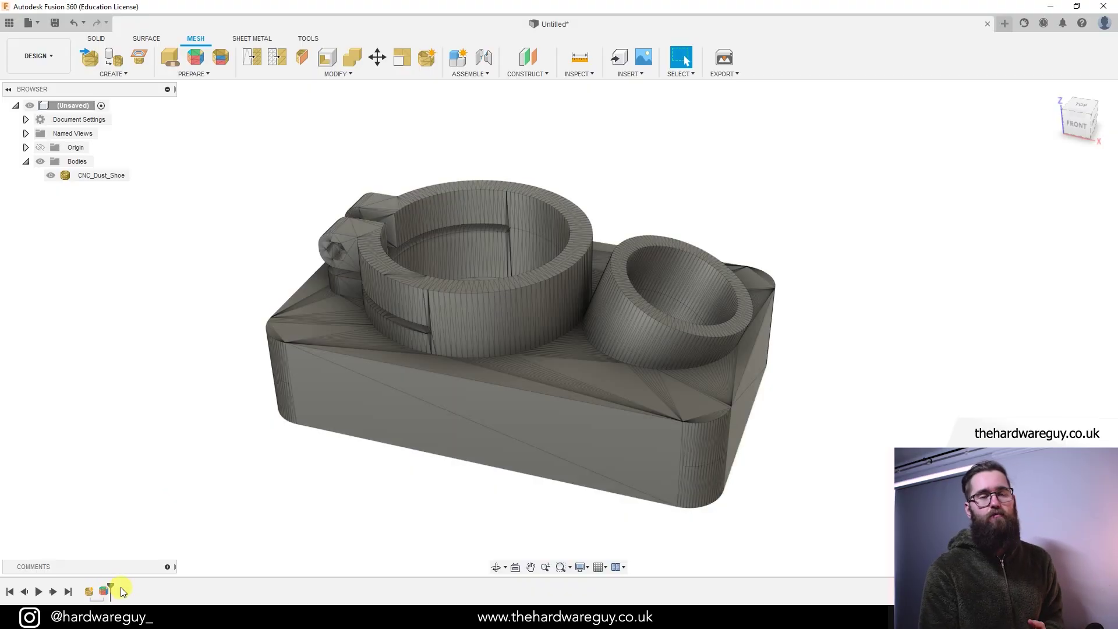
# Convert the CNC_Dust_Shoe mesh to a solid using the Parametric operation and Prismatic method.
pyautogui.moveTo(493, 494); pyautogui.dragTo(507, 476, button='middle')
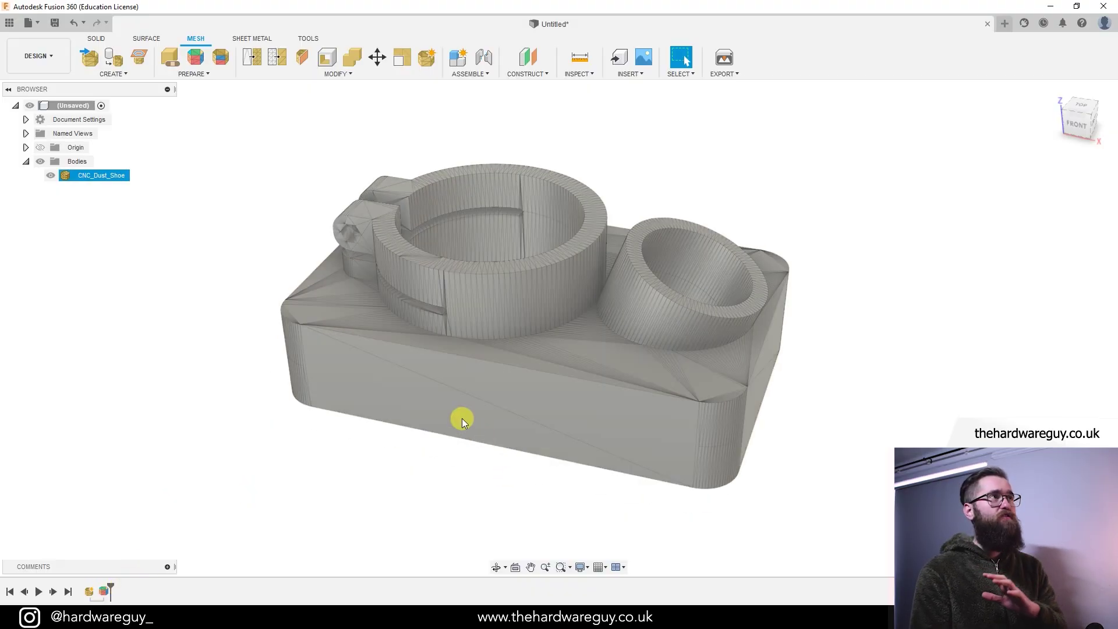
pyautogui.click(358, 74)
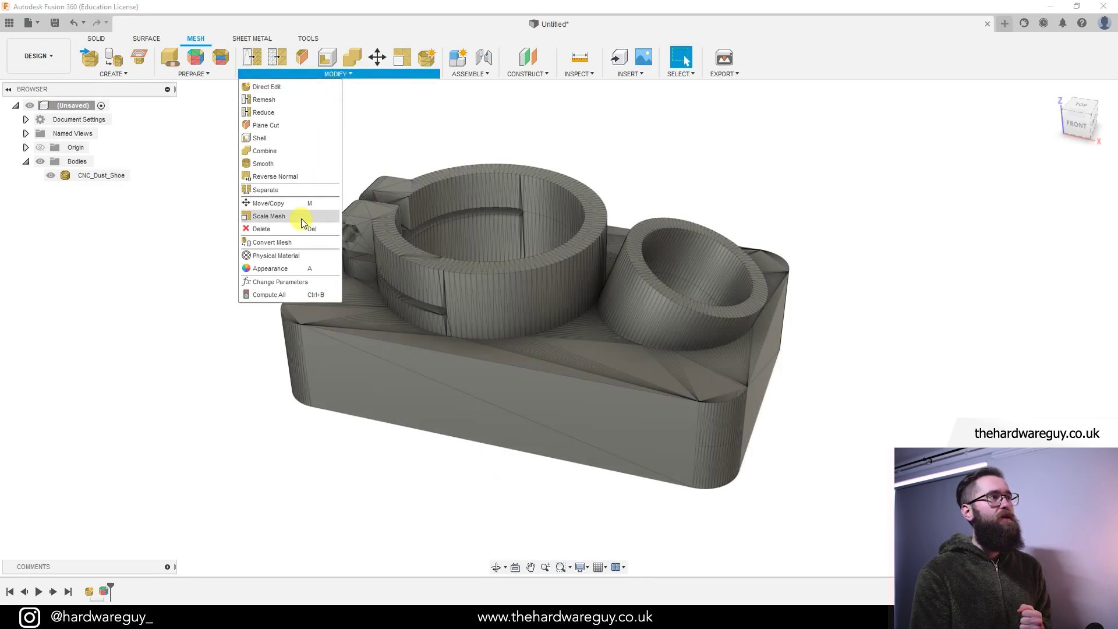
pyautogui.click(287, 243)
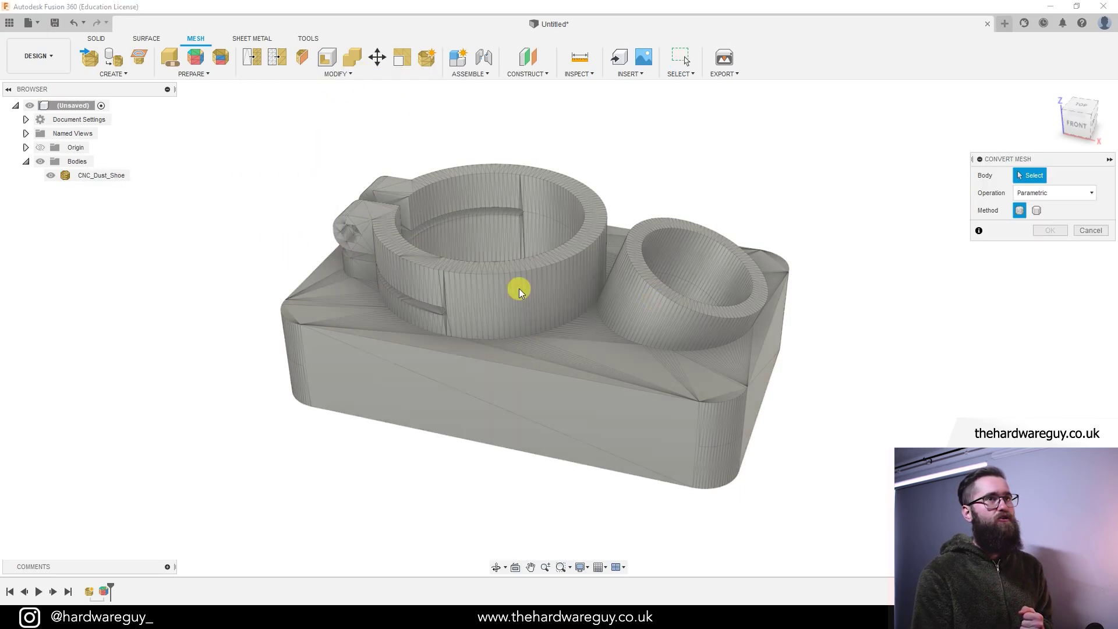
pyautogui.click(612, 305)
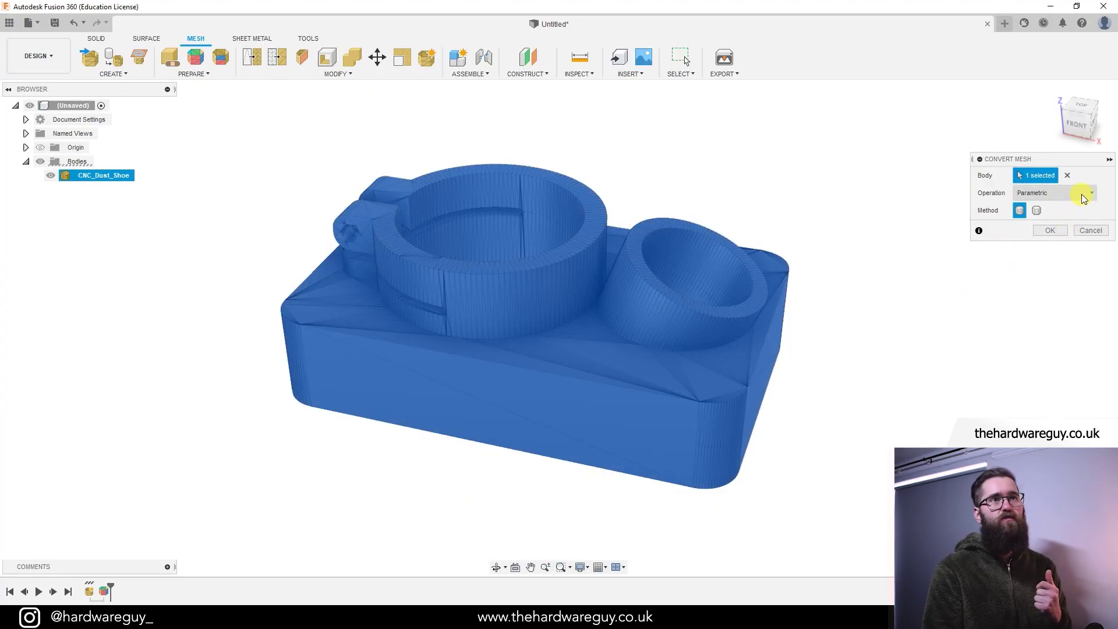
pyautogui.click(1084, 195)
pyautogui.click(1085, 195)
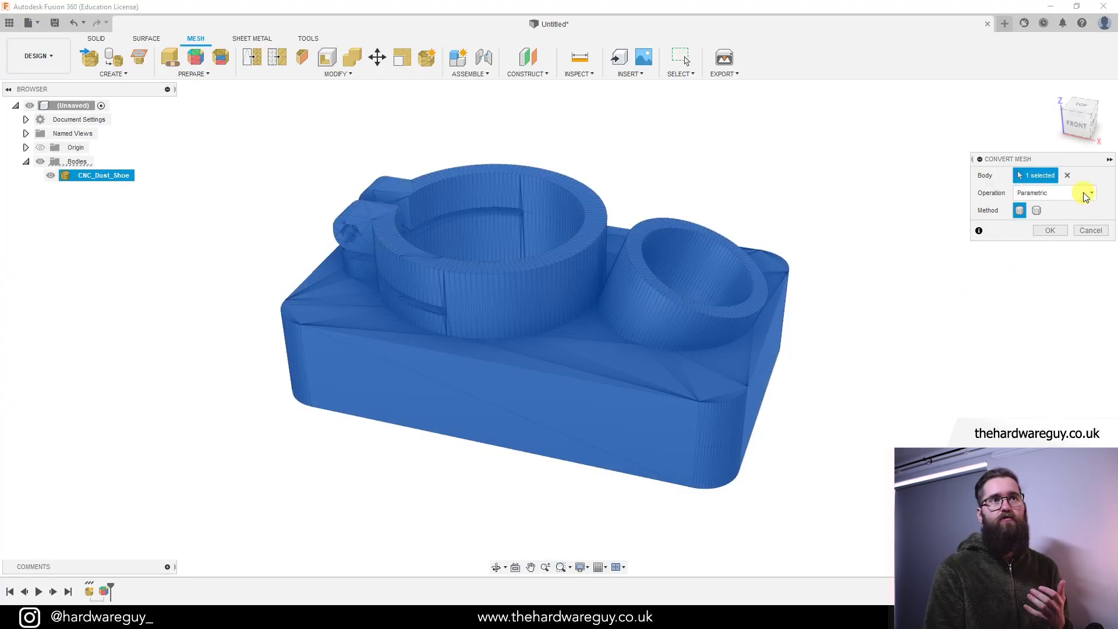
pyautogui.click(1037, 212)
pyautogui.click(1039, 231)
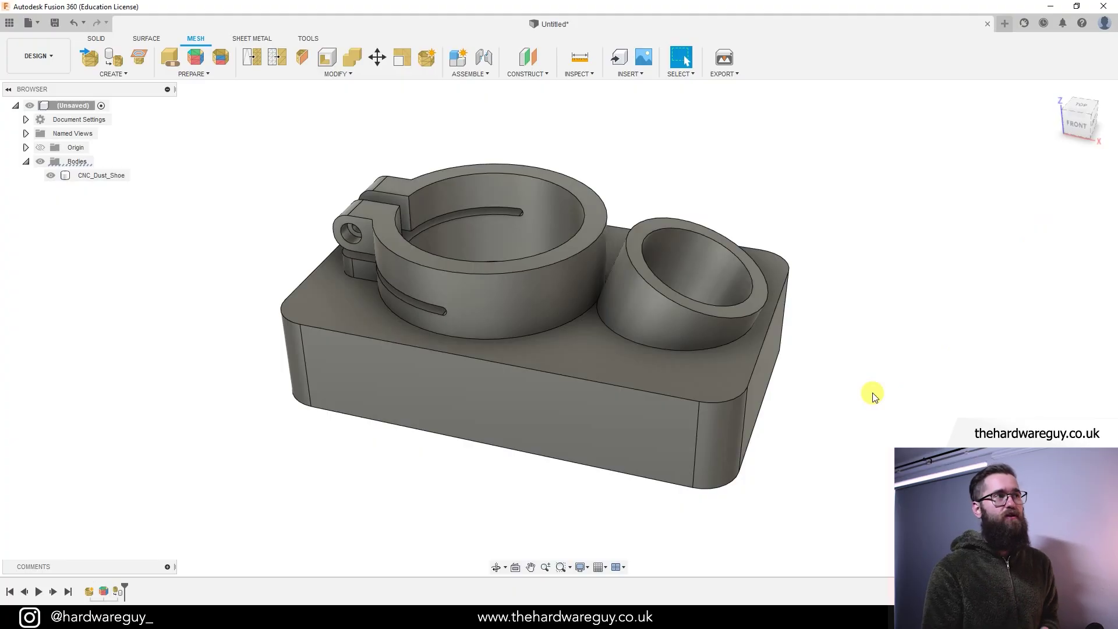
pyautogui.moveTo(888, 374)
pyautogui.keyDown('shift'); pyautogui.mouseDown(button='middle')
pyautogui.moveTo(863, 367)
pyautogui.moveTo(869, 375)
pyautogui.mouseUp(button='middle'); pyautogui.keyUp('shift')
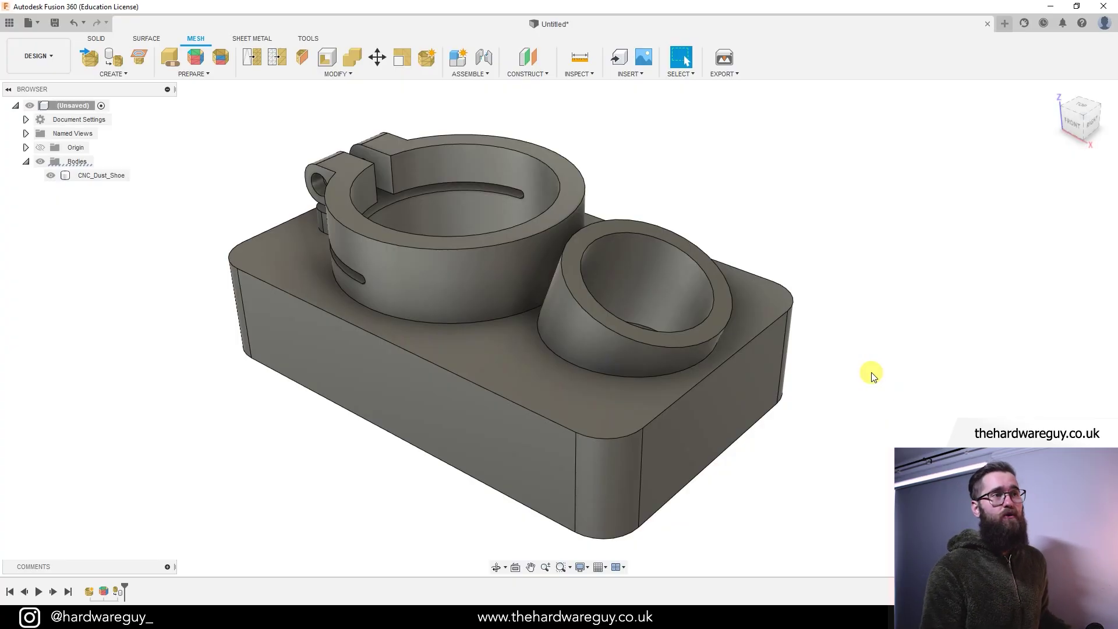
pyautogui.keyDown('shift'); pyautogui.moveTo(831, 400); pyautogui.dragTo(826, 368, button='middle'); pyautogui.keyUp('shift')
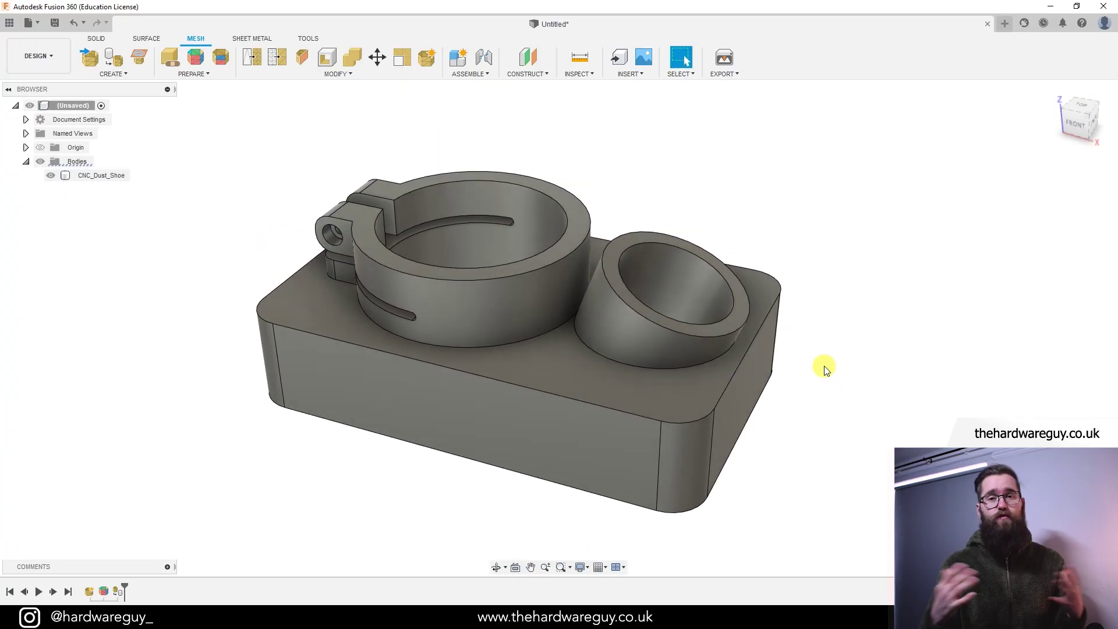